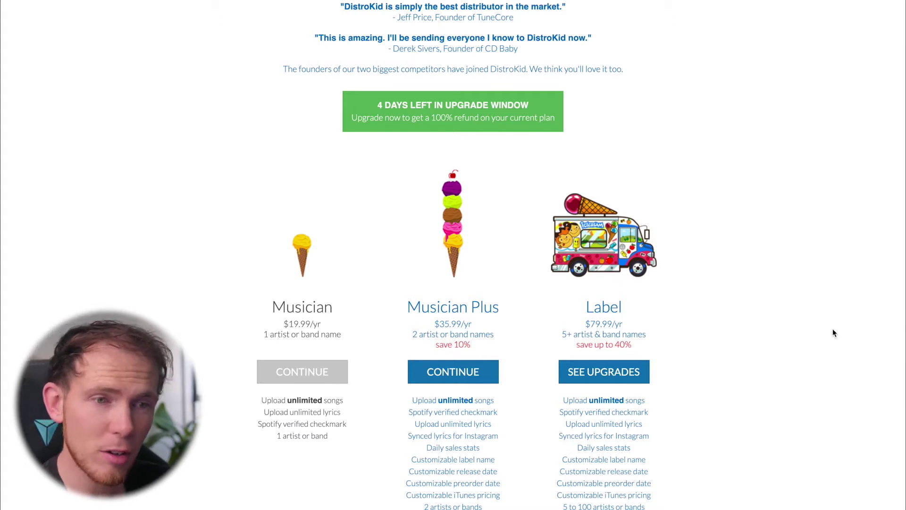
Open the Upload form for releasing new music
scroll(832, 329, up, 2)
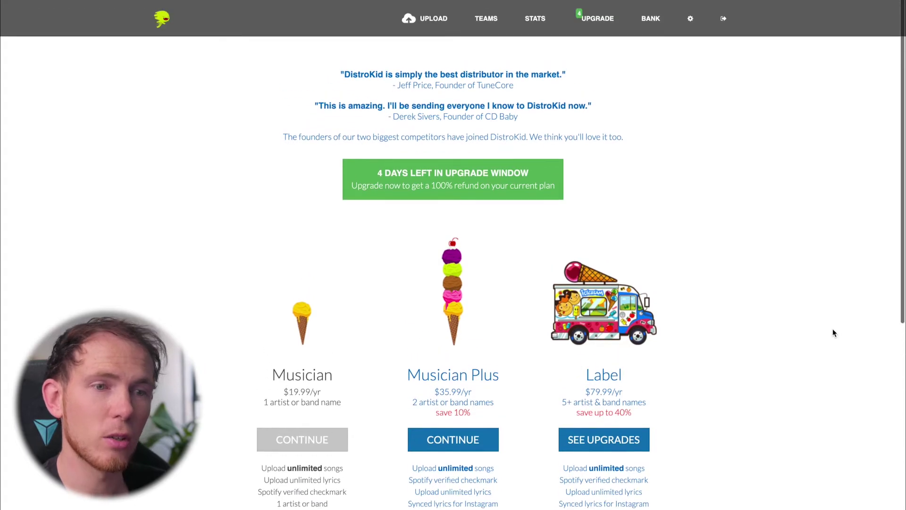
click(428, 19)
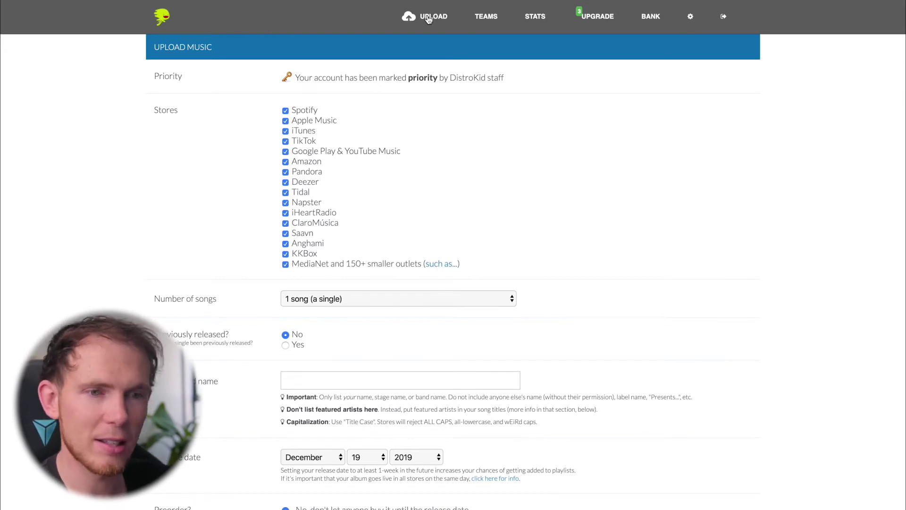
scroll(429, 19, down, 3)
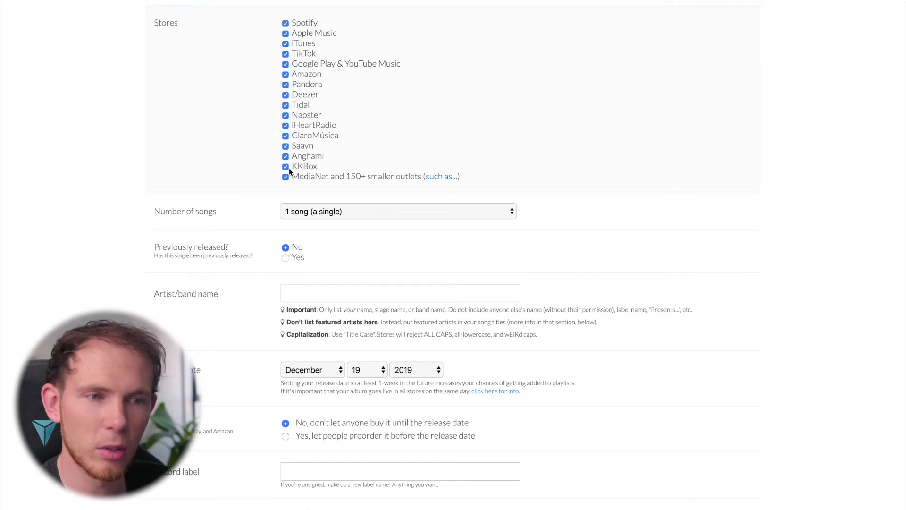
Keep every store including Deezer selected and the release at 1 song (a single)
click(285, 95)
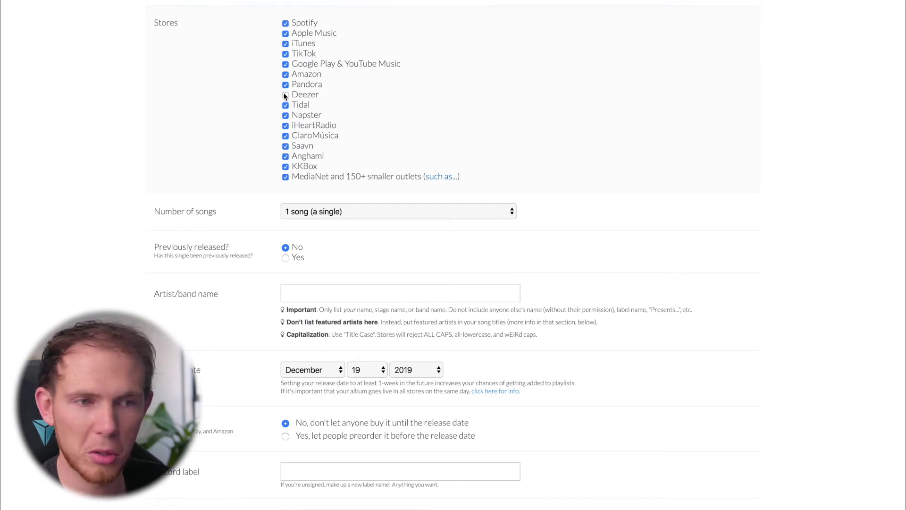
click(285, 95)
scroll(285, 95, down, 3)
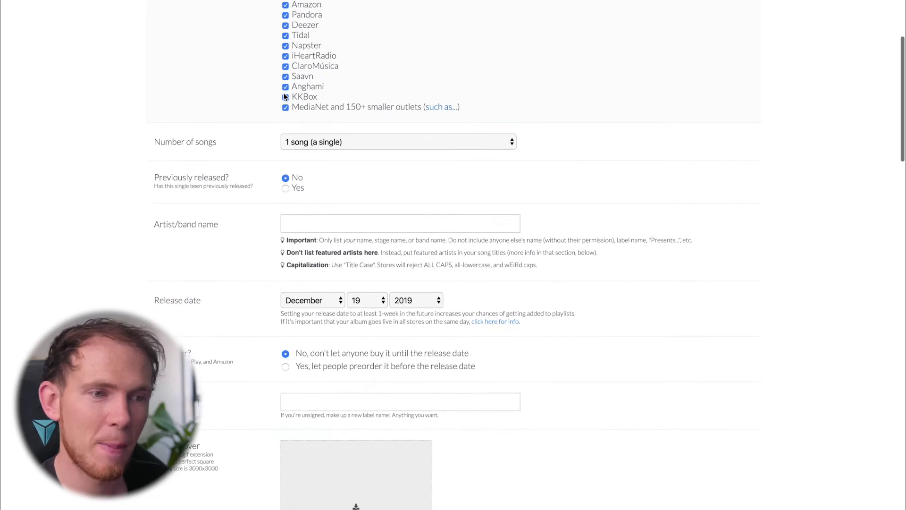
click(284, 143)
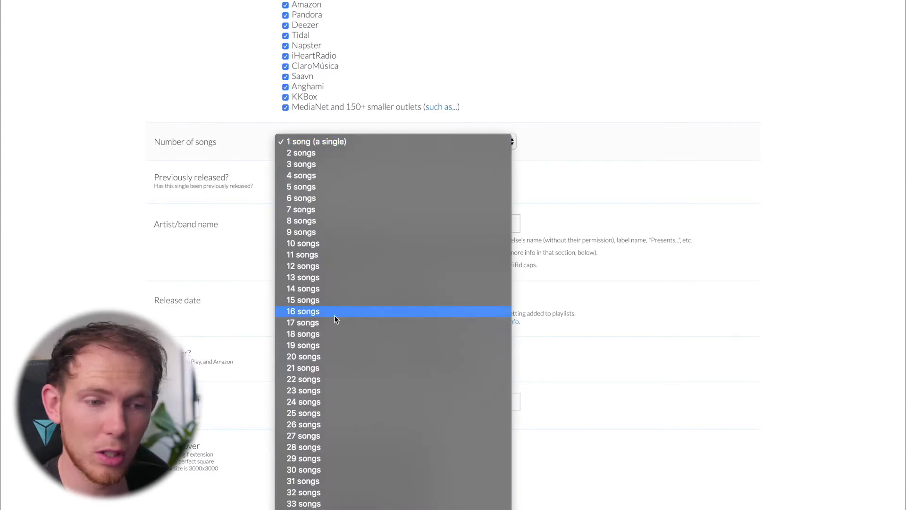
click(602, 200)
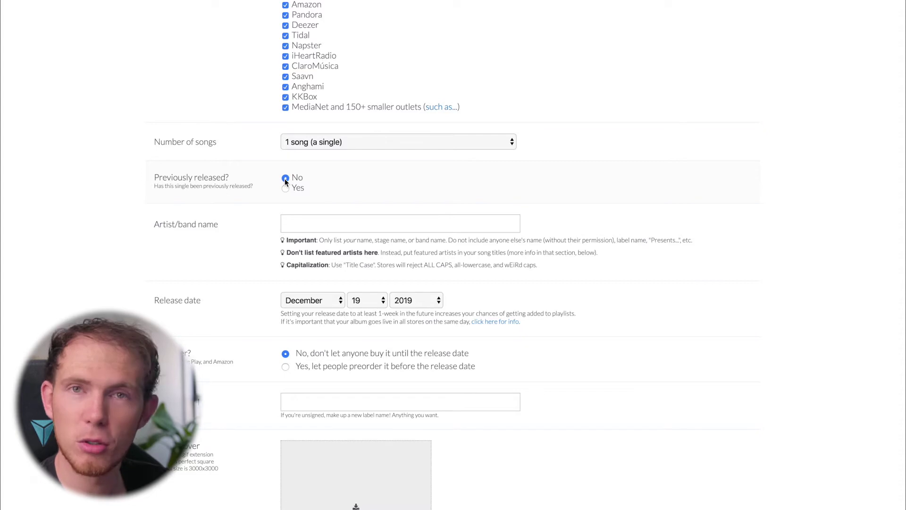
scroll(284, 178, down, 3)
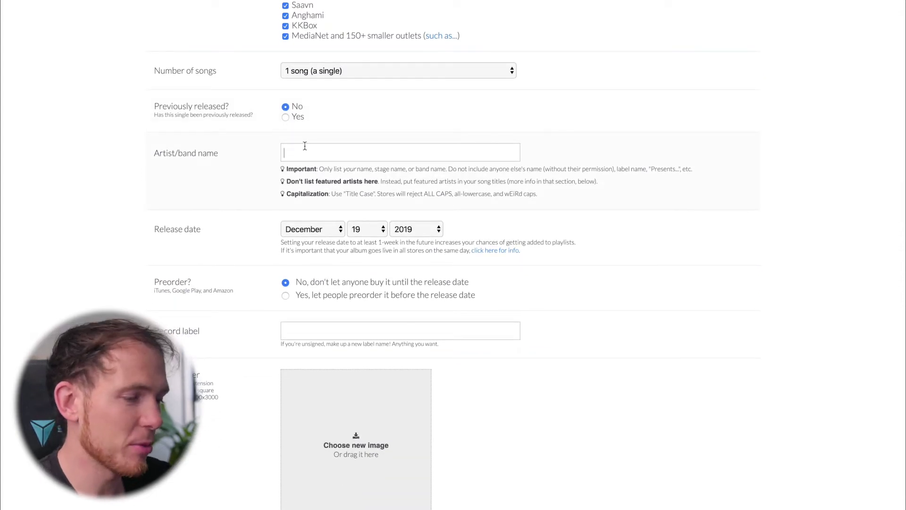
Enter the artist's name and confirm it is listed as new on Apple Music and Spotify
text(Darry)
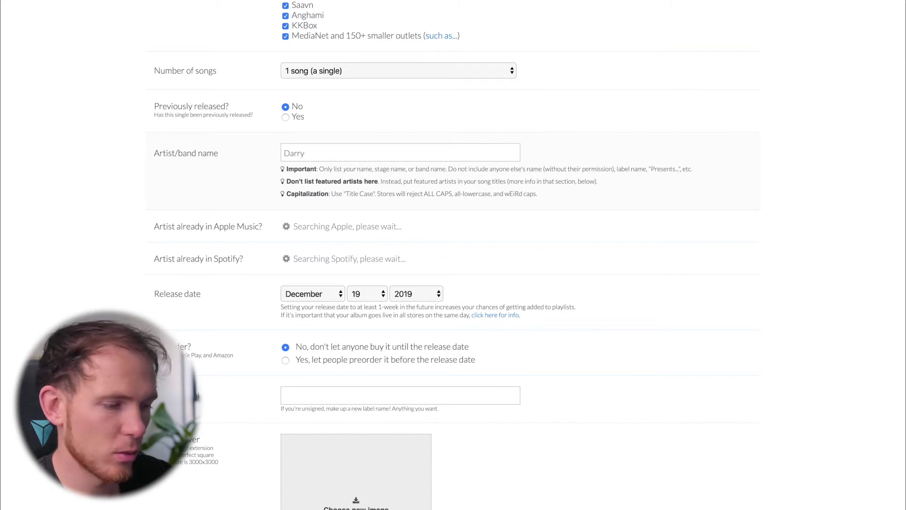
text(l Syms)
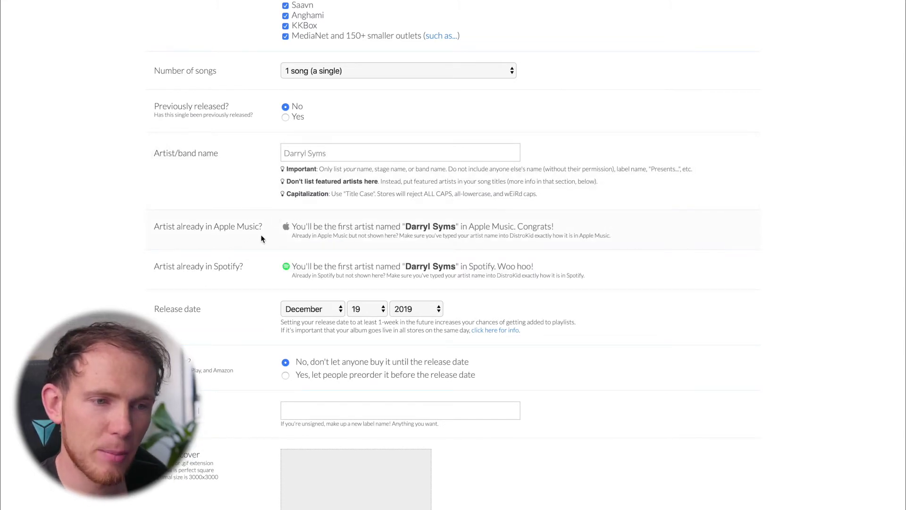
drag(407, 226, 486, 226)
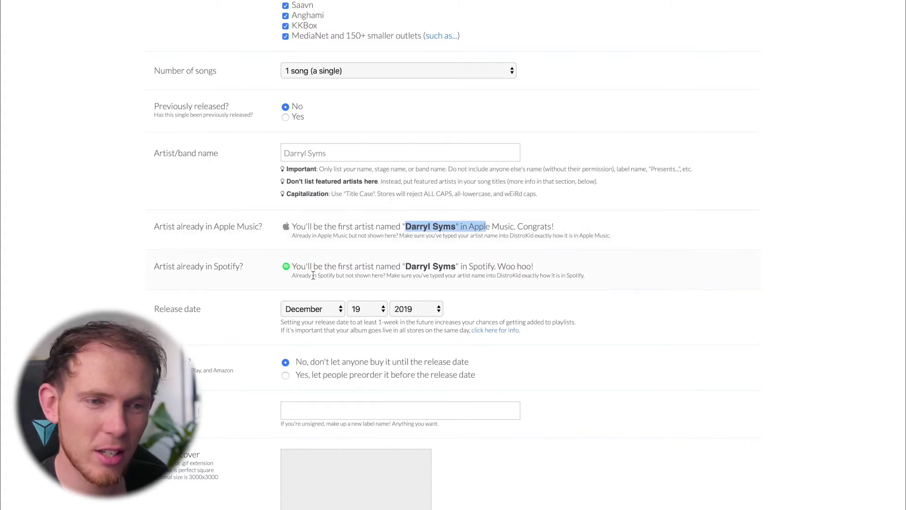
drag(406, 266, 478, 269)
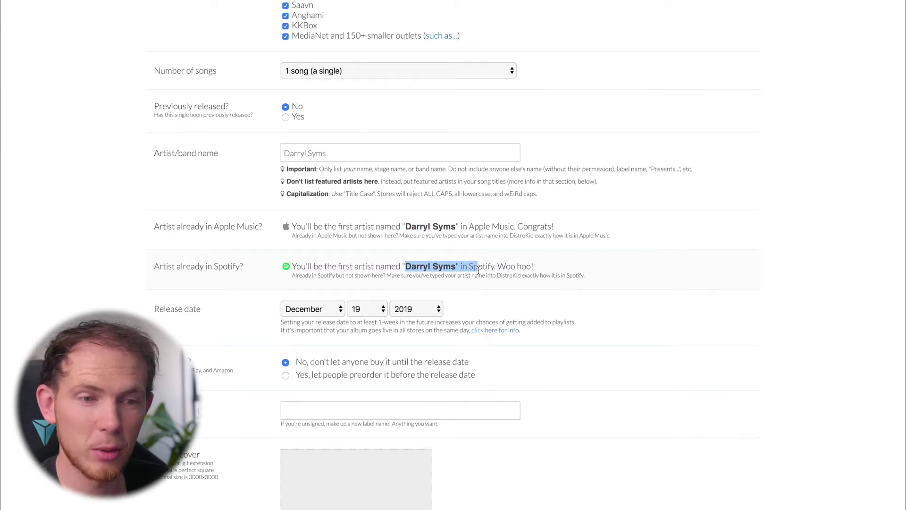
click(497, 260)
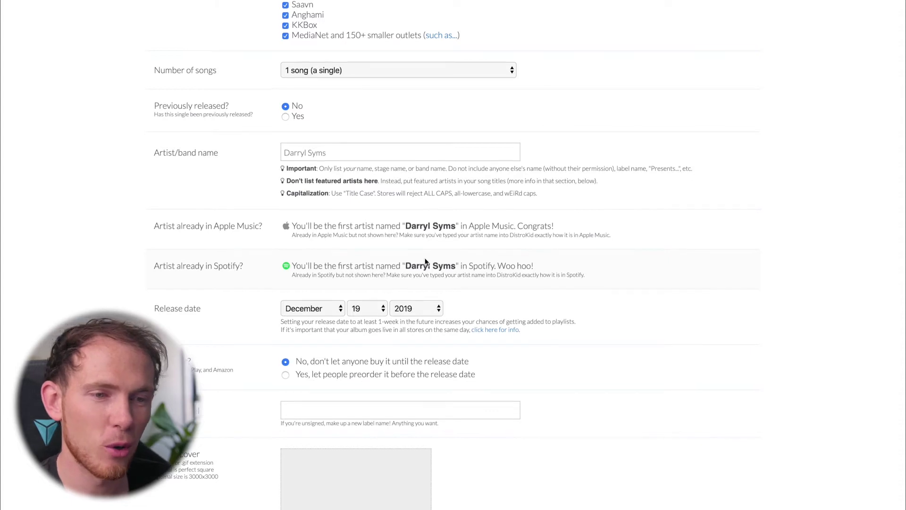
scroll(425, 261, down, 4)
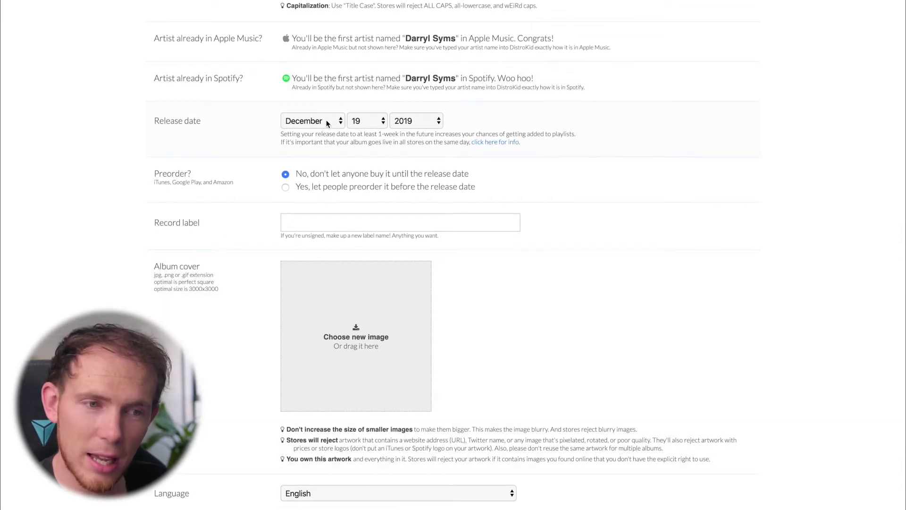
Set the release date to January 1, 2020
click(330, 122)
click(331, 121)
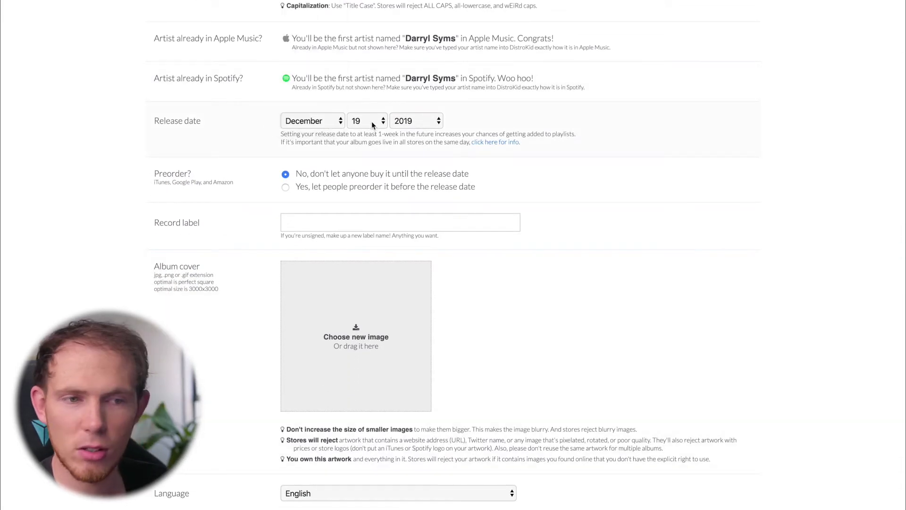
click(373, 121)
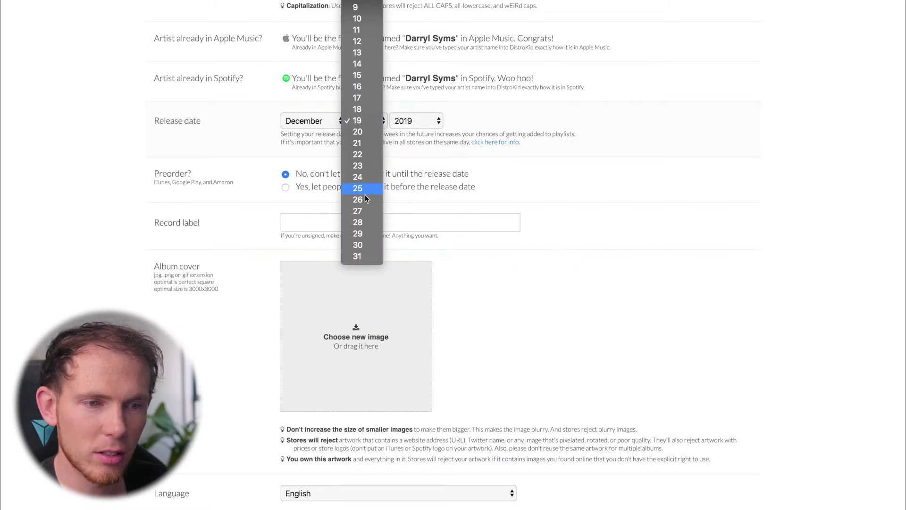
click(319, 124)
click(319, 124)
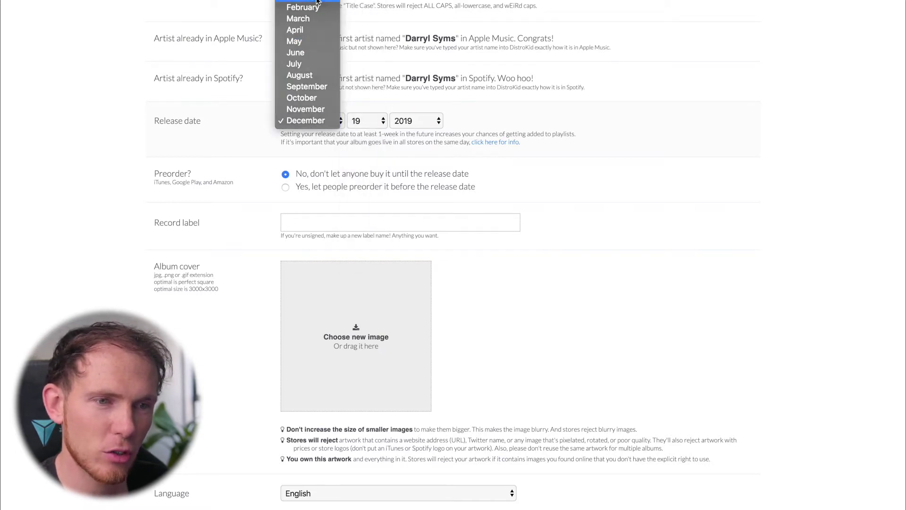
click(302, 7)
click(367, 121)
scroll(367, 121, up, 4)
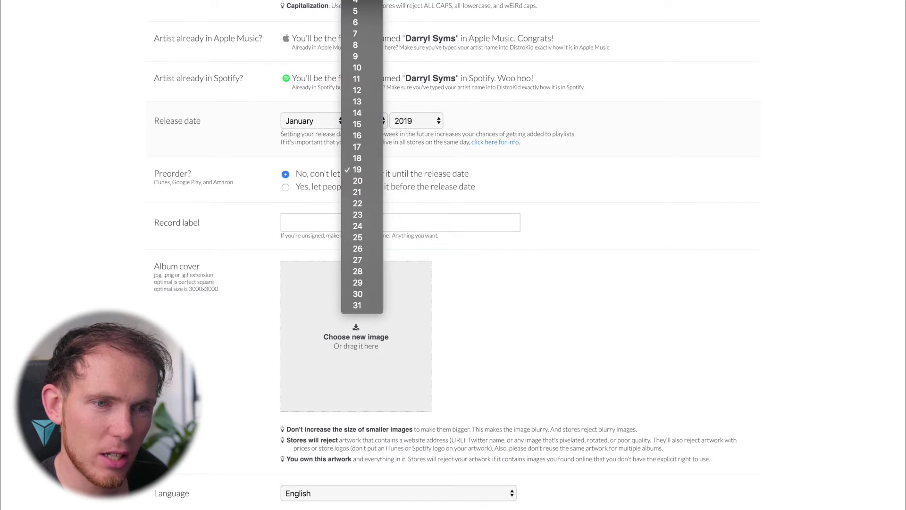
click(356, 6)
click(412, 121)
click(412, 131)
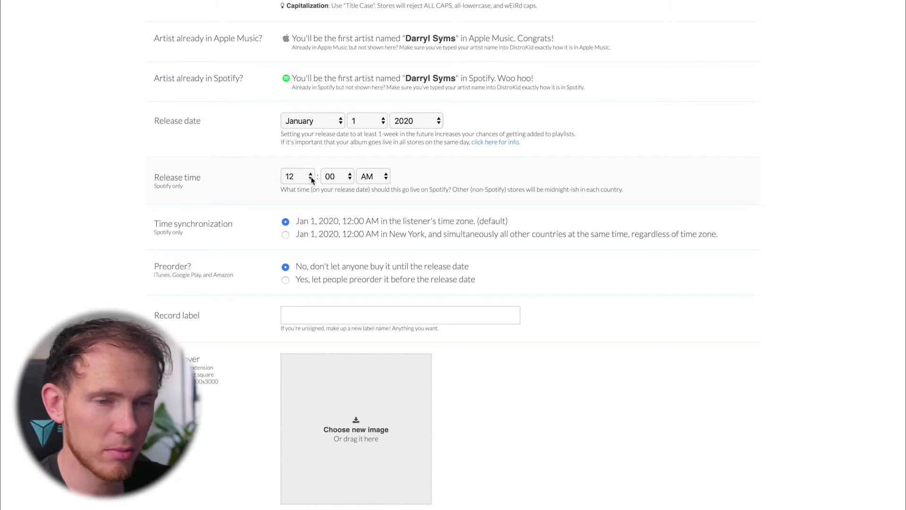
Keep the default release time of 12:00 AM in each listener's time zone
drag(294, 189, 568, 190)
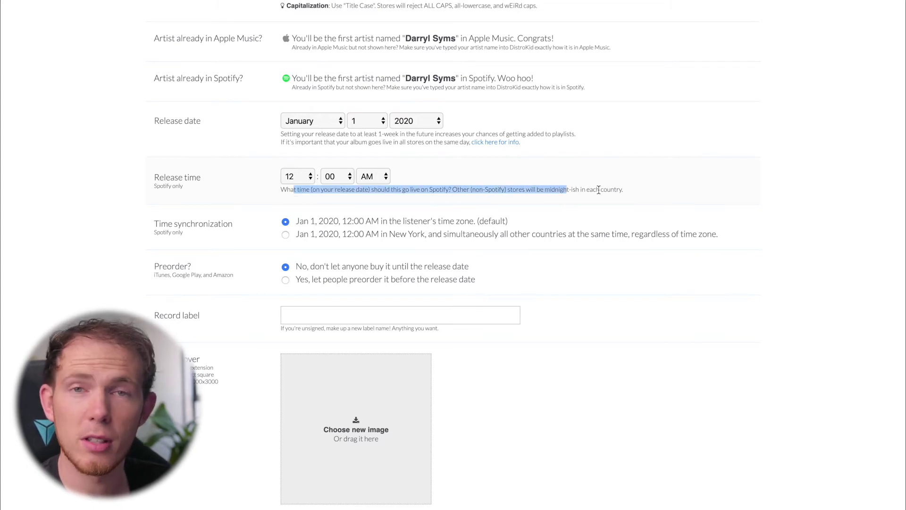
click(603, 190)
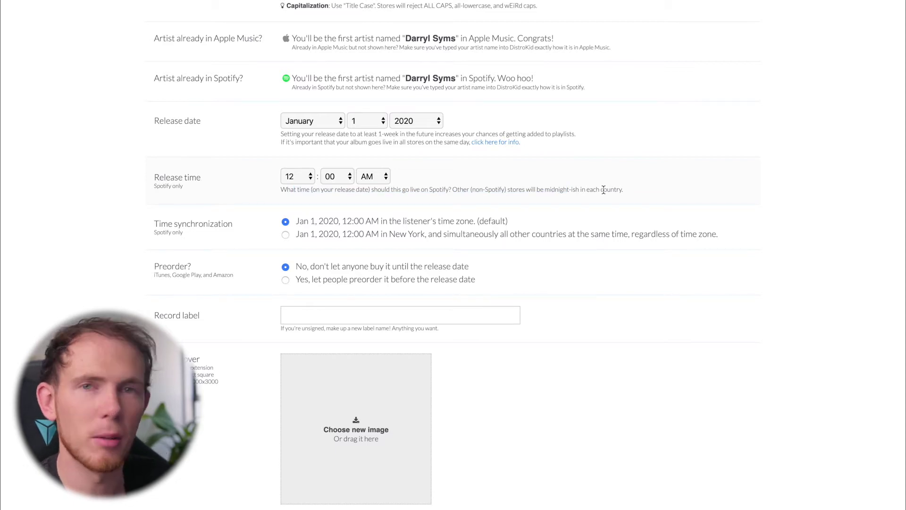
scroll(603, 189, down, 2)
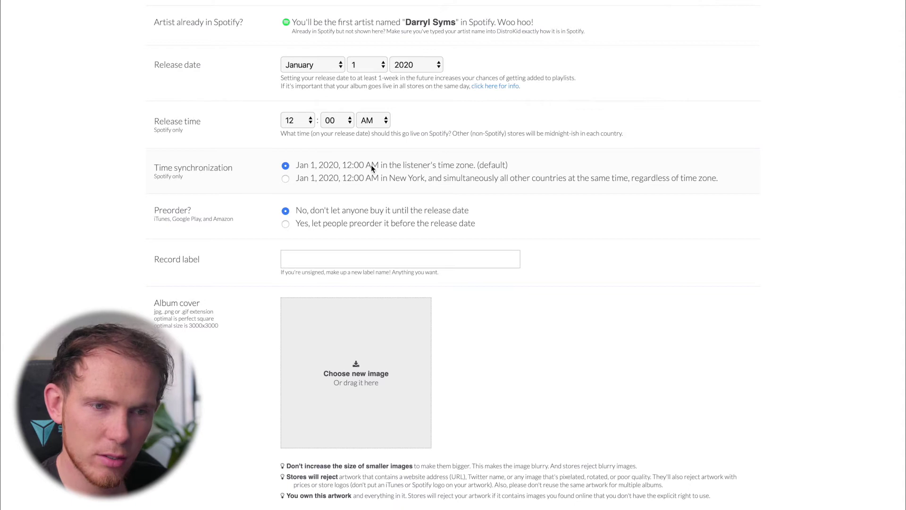
drag(420, 168, 435, 166)
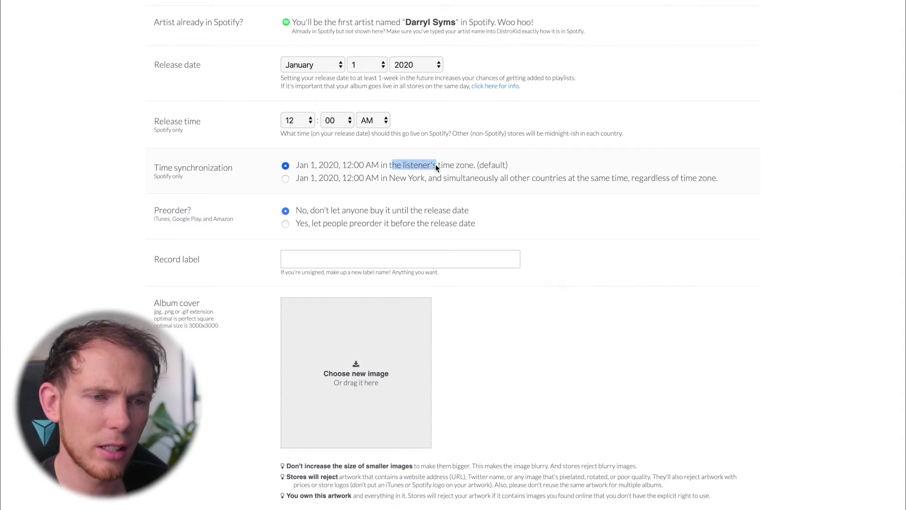
drag(356, 165, 370, 165)
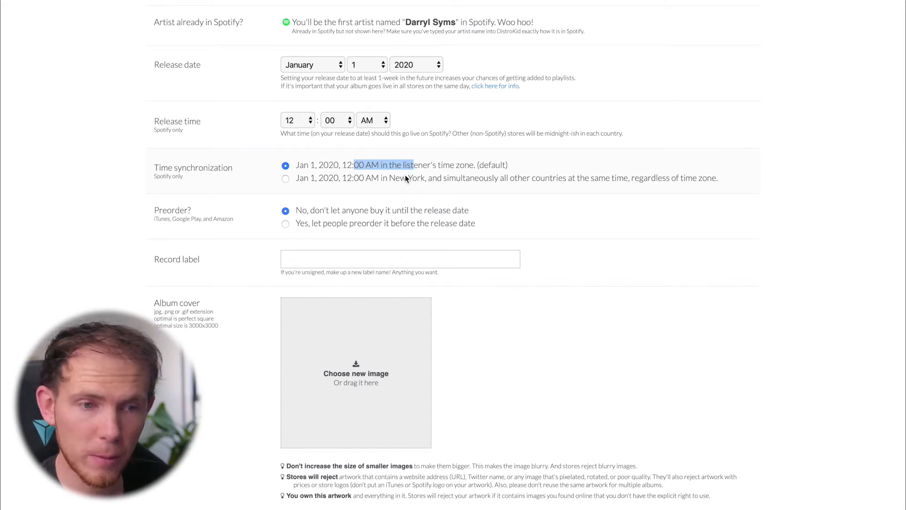
scroll(405, 175, down, 2)
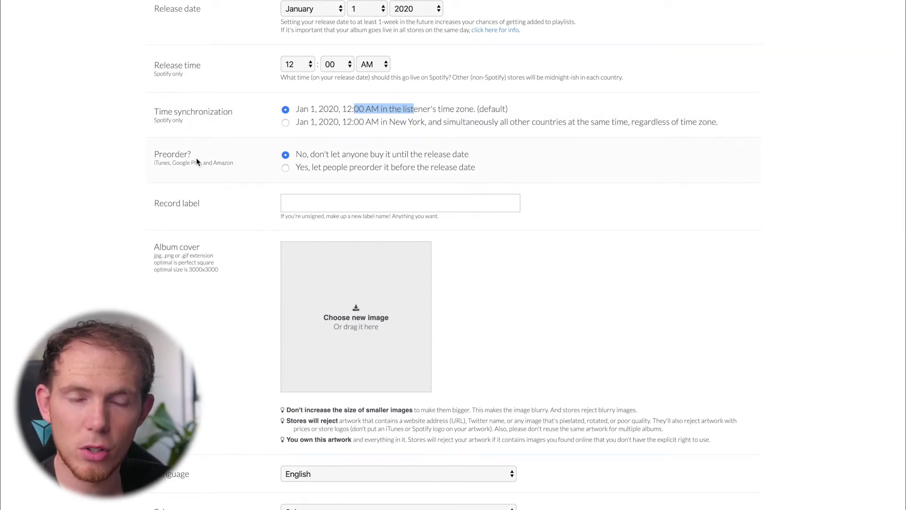
Choose 'Yes, let people preorder' and set the pre-order start date to December 25
click(286, 167)
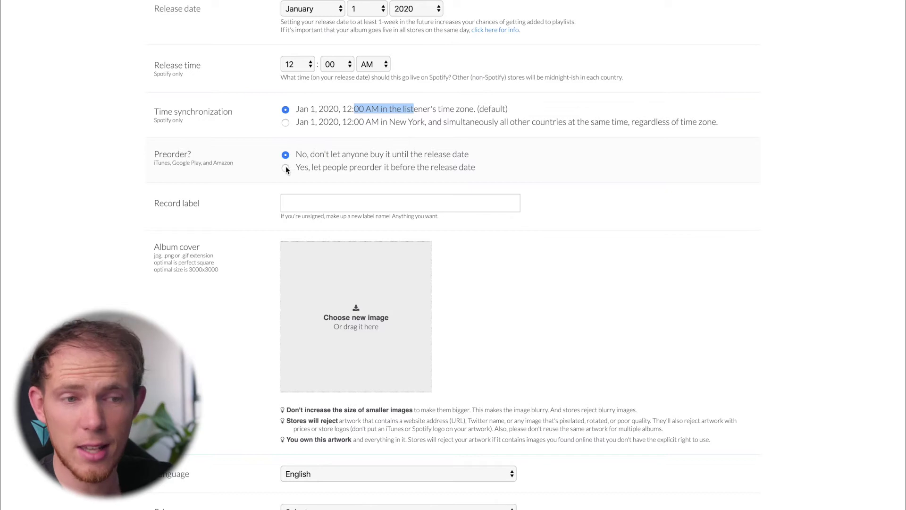
click(307, 202)
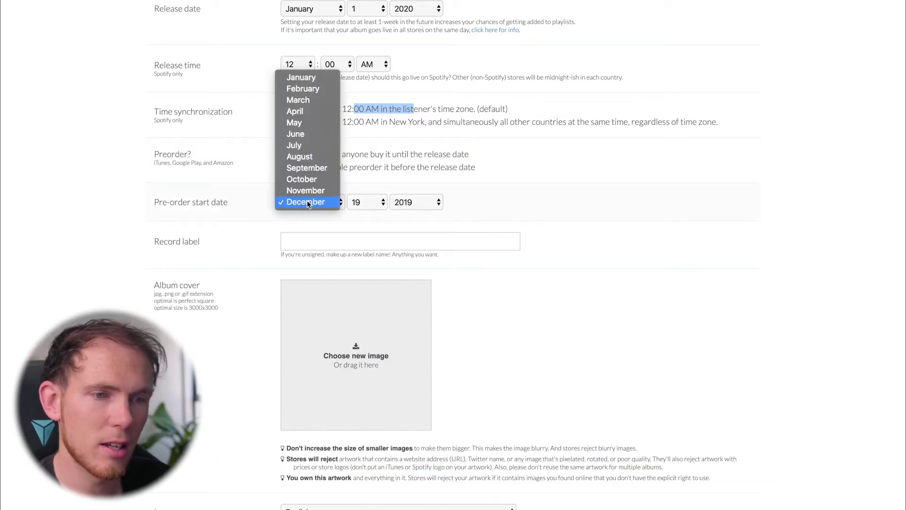
click(304, 77)
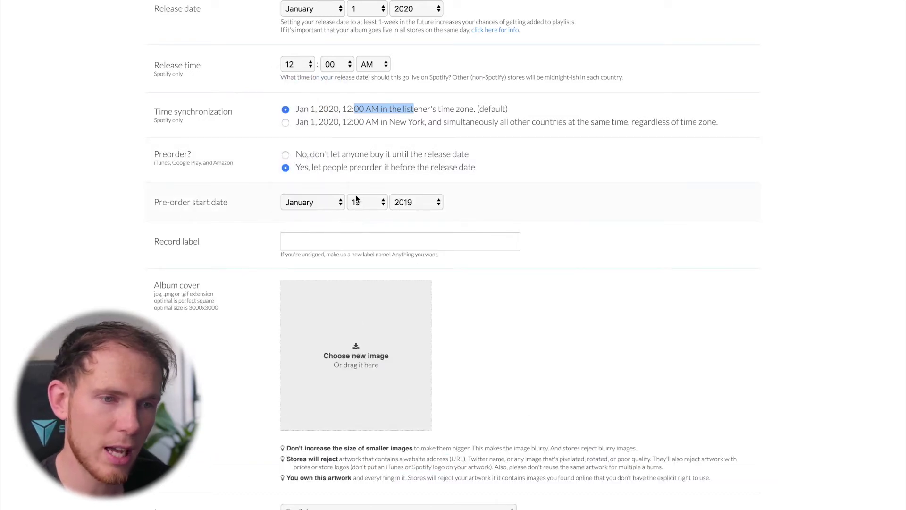
click(358, 196)
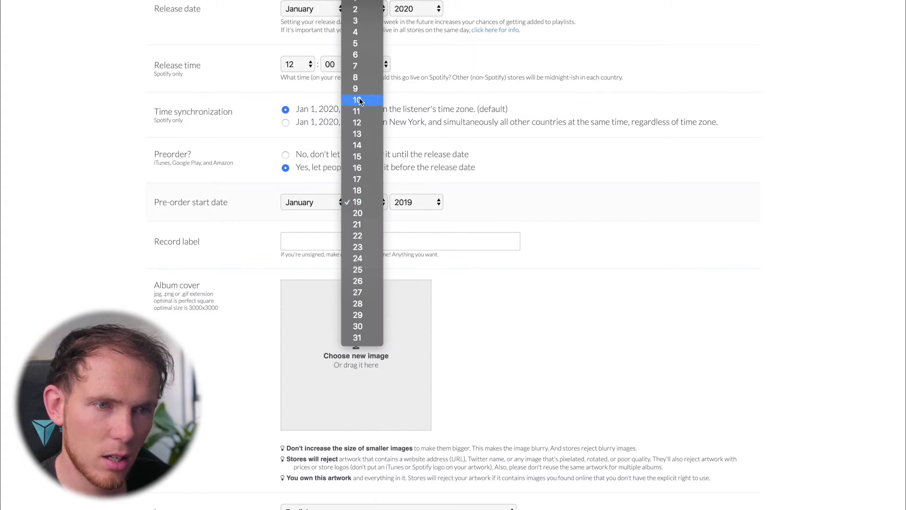
click(431, 201)
click(331, 204)
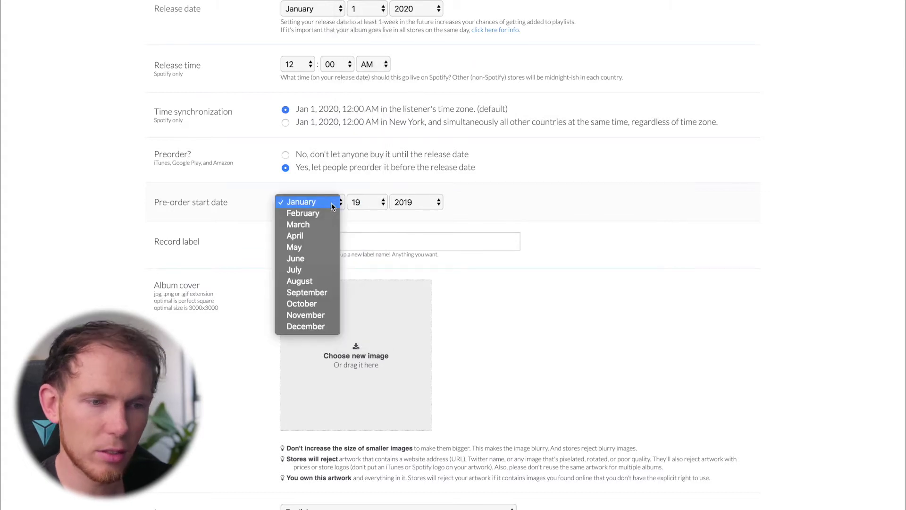
click(306, 326)
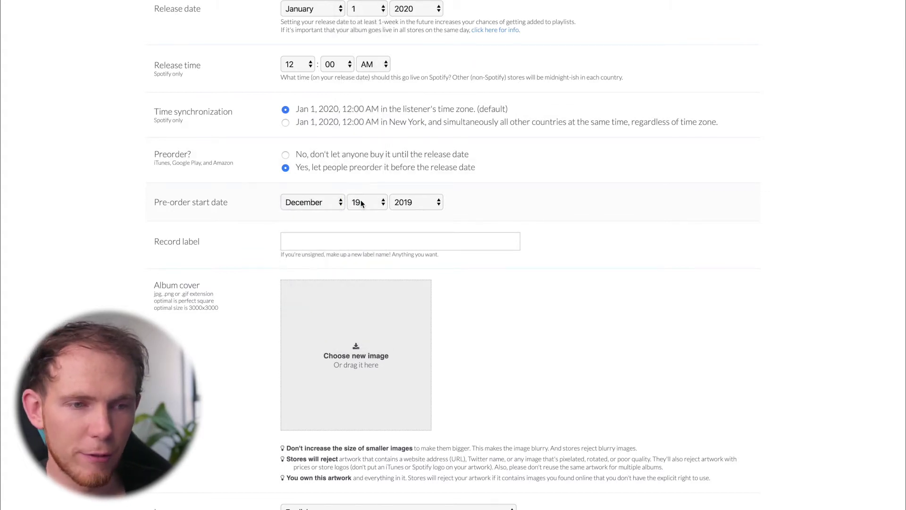
click(365, 203)
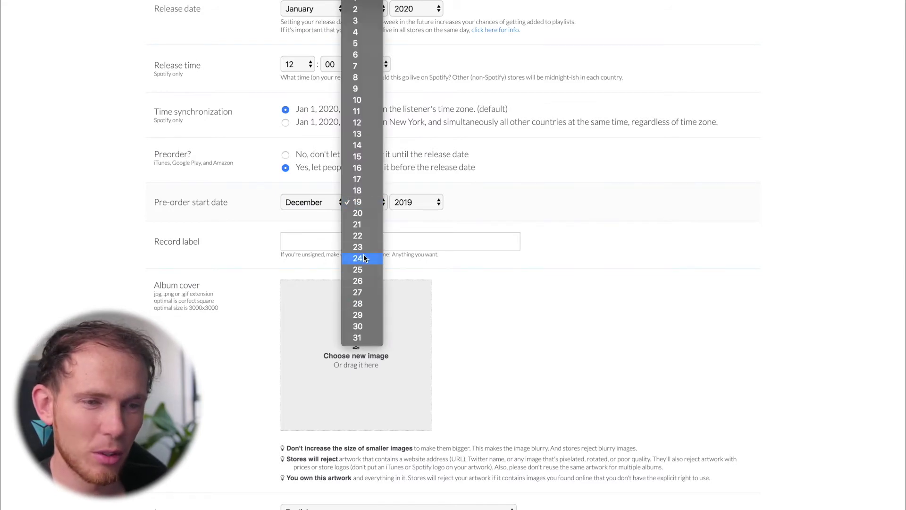
click(358, 269)
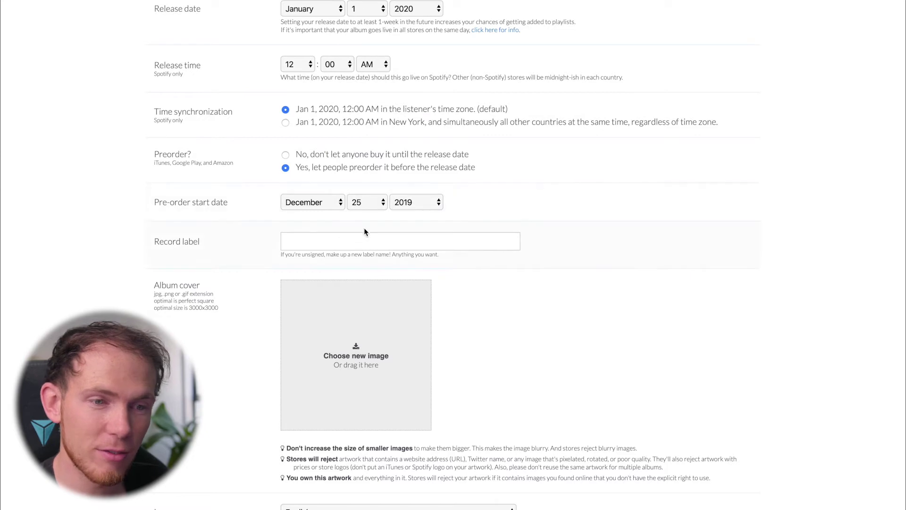
scroll(361, 226, down, 1)
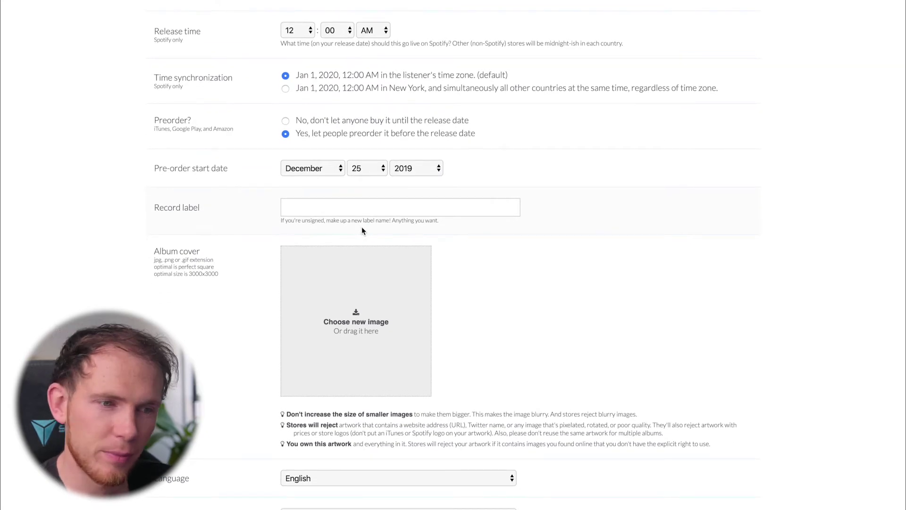
Enter 'Potato Records' in the Record label field
scroll(361, 230, down, 1)
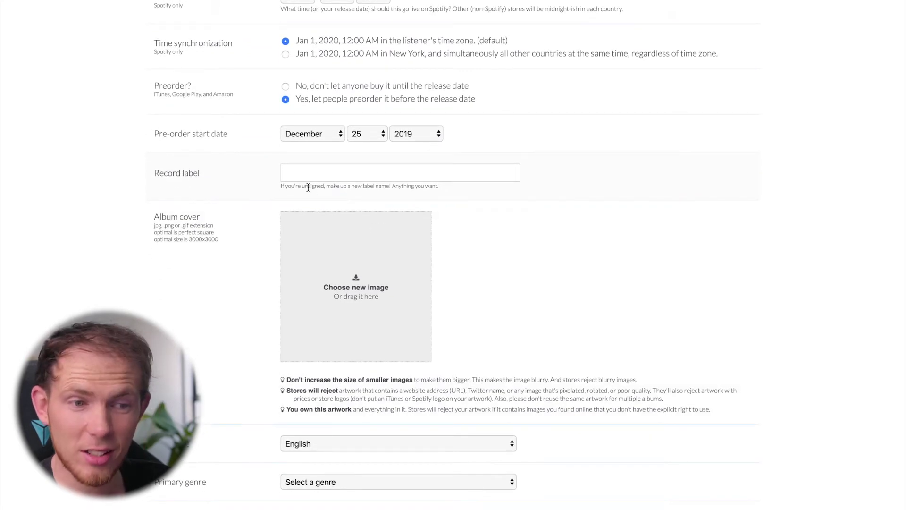
drag(309, 187, 395, 188)
click(413, 187)
click(376, 175)
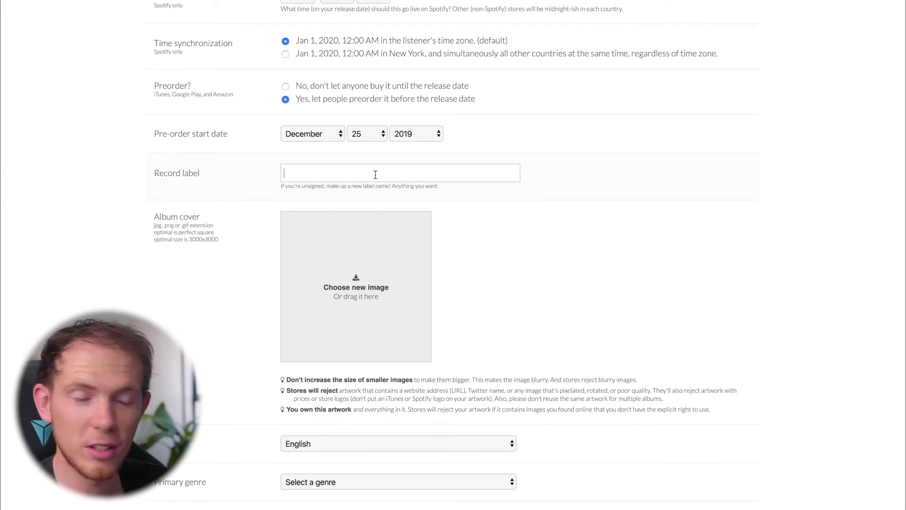
text(P)
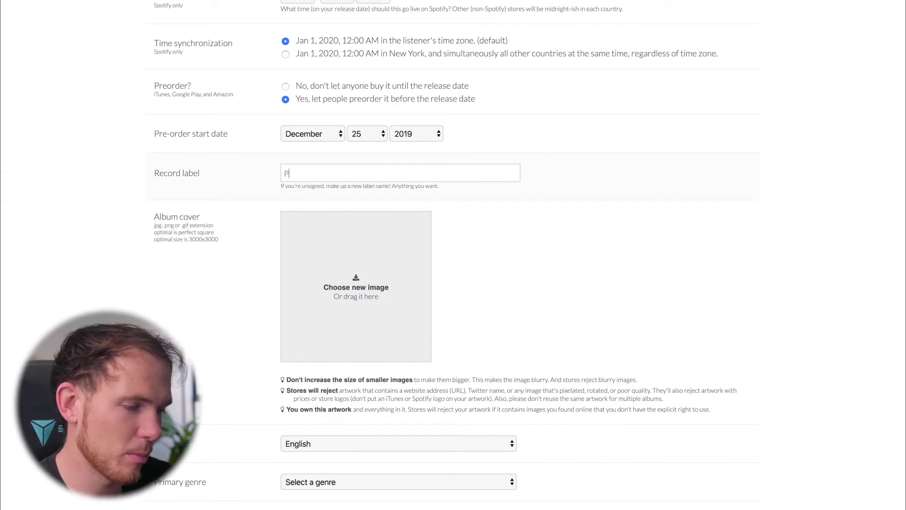
text(otato Records)
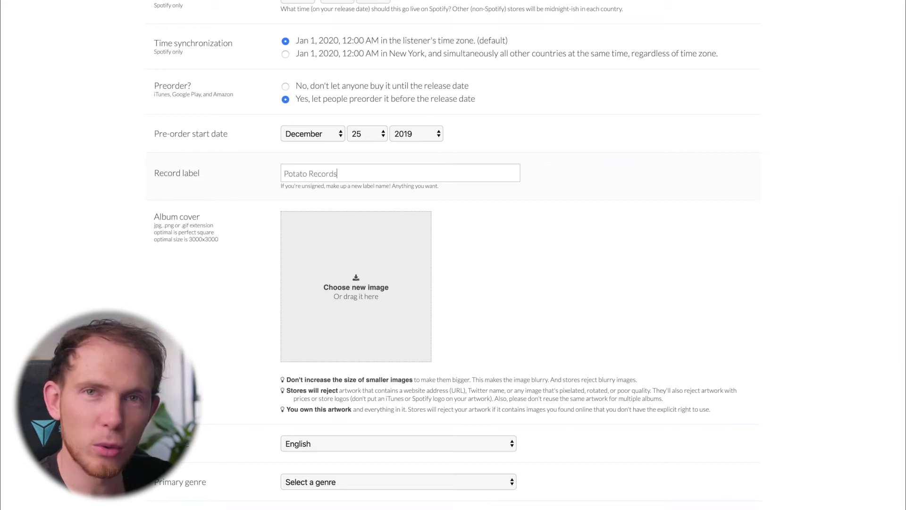
scroll(529, 255, down, 2)
Upload the Desktop screenshot 08.47.39 as the album cover image
scroll(352, 187, down, 1)
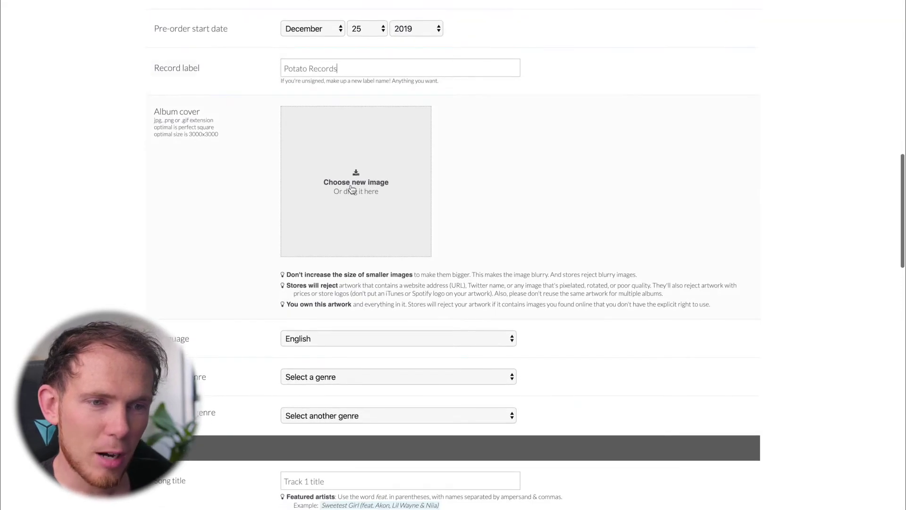
click(333, 137)
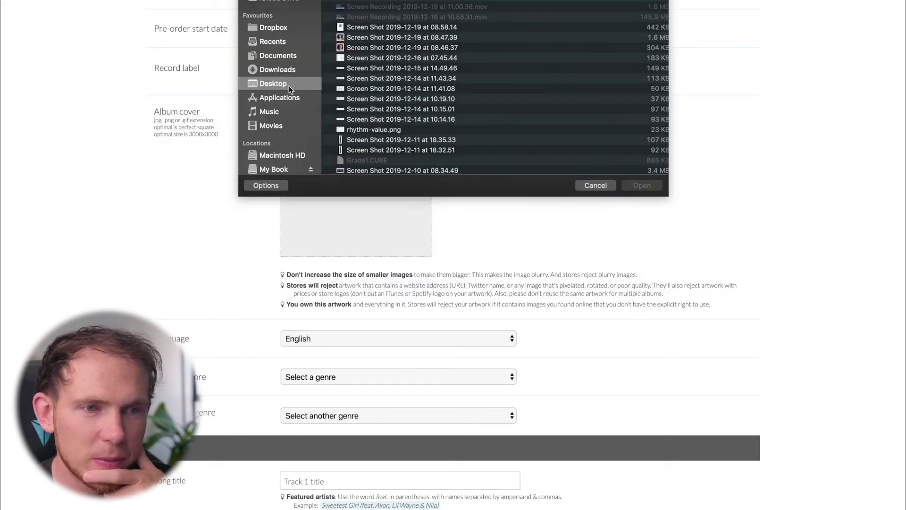
click(366, 39)
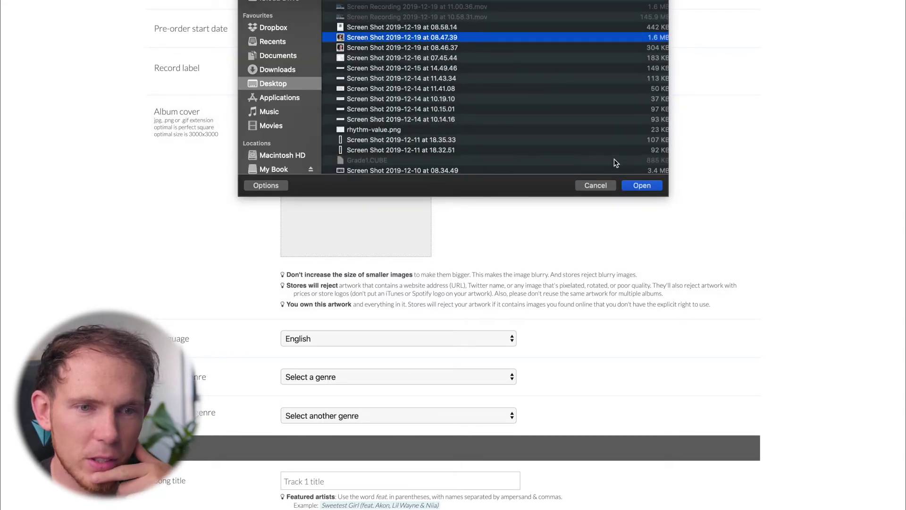
click(643, 186)
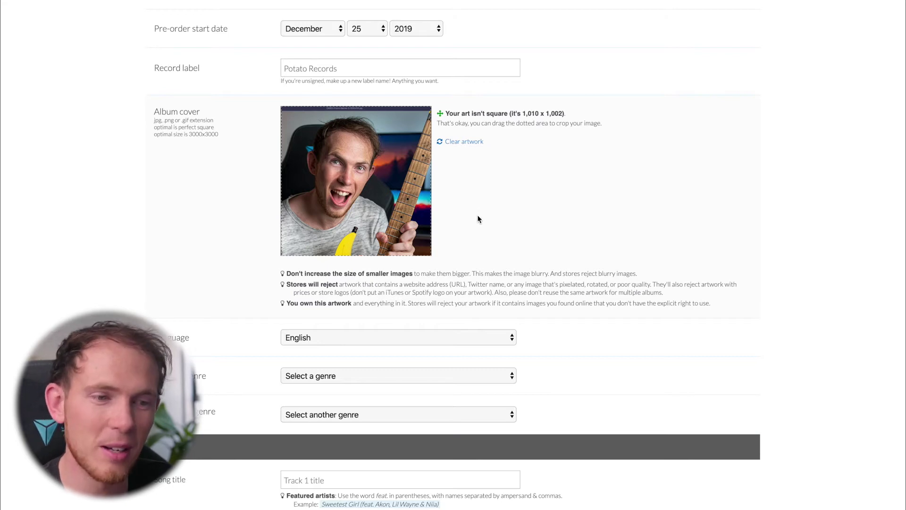
drag(293, 265, 394, 304)
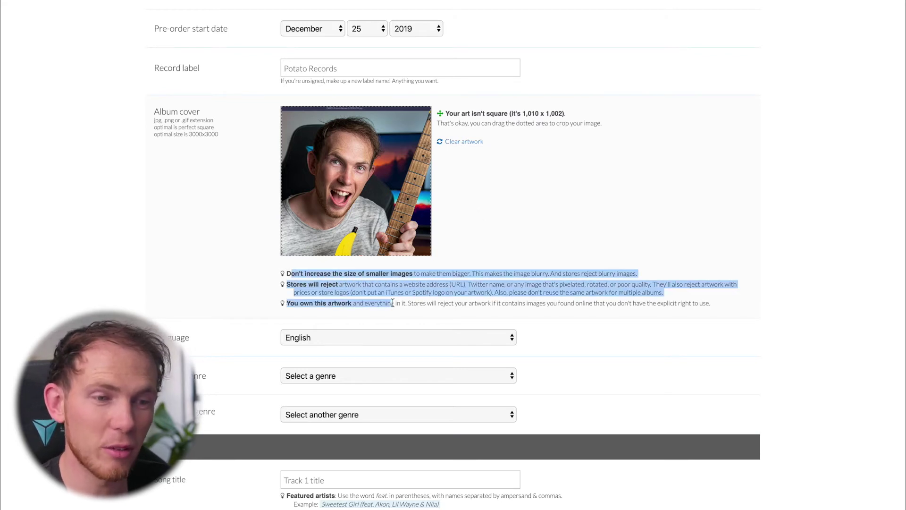
click(437, 307)
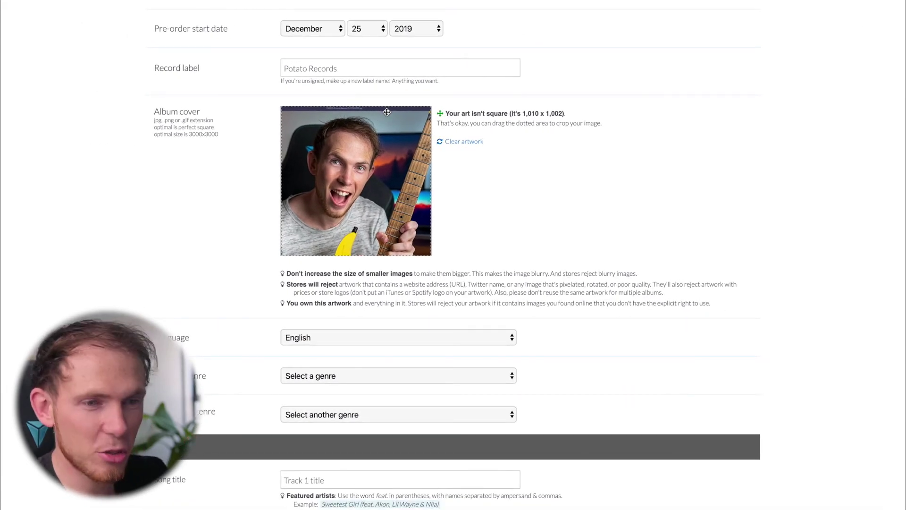
Keep English as the language, set primary genre to Rock and secondary genre to Pop
scroll(512, 228, down, 1)
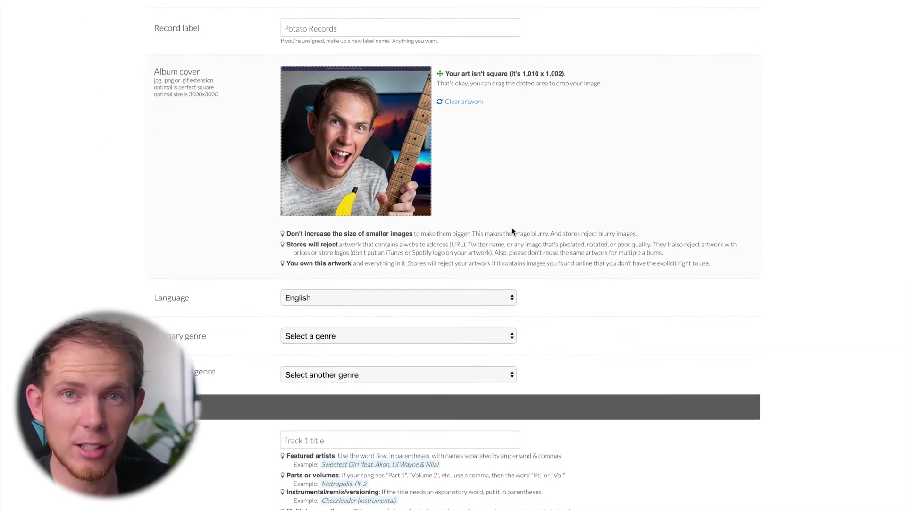
scroll(513, 230, down, 1)
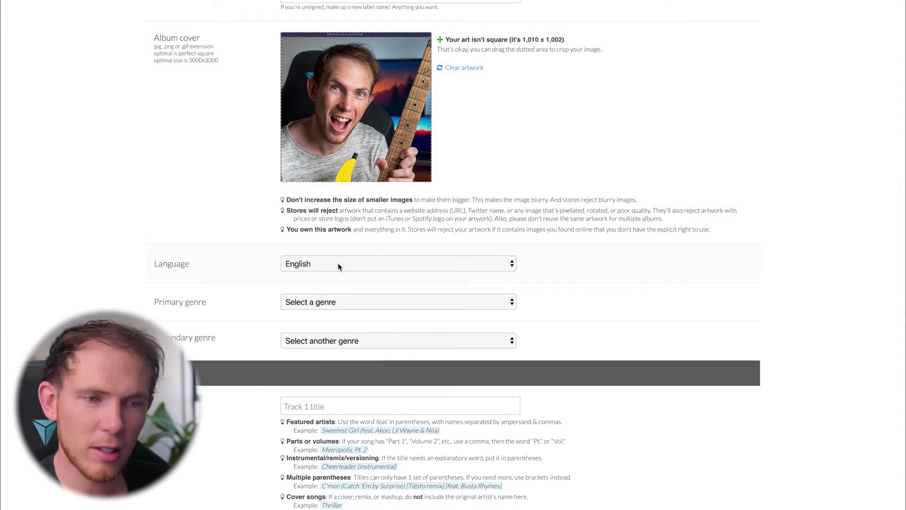
click(338, 262)
click(338, 263)
click(313, 302)
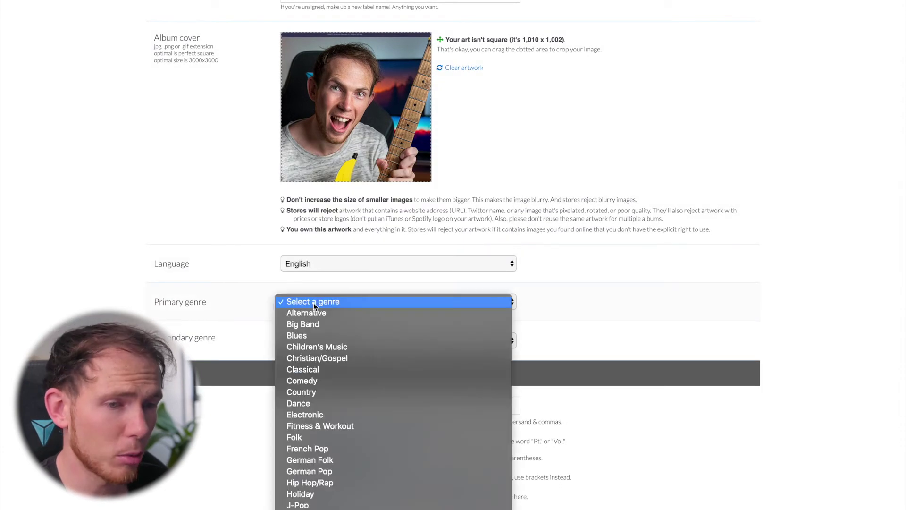
click(308, 461)
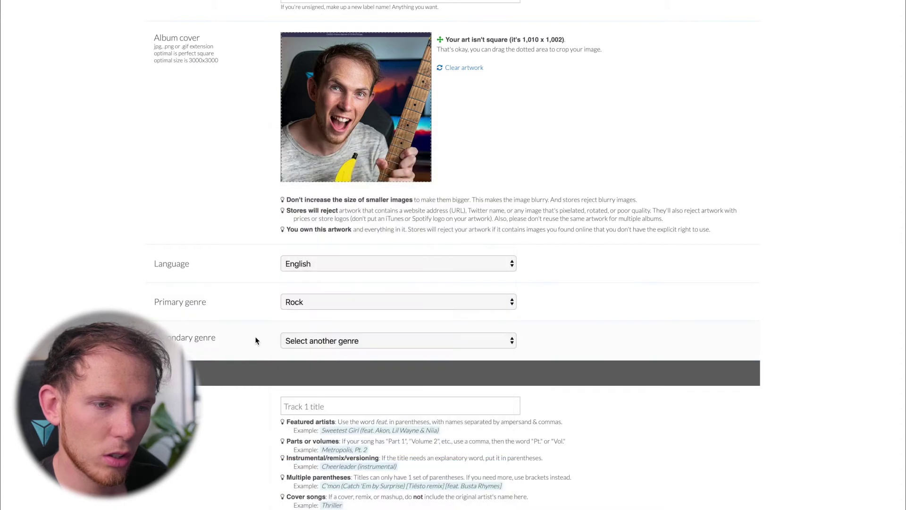
scroll(254, 338, down, 1)
click(351, 307)
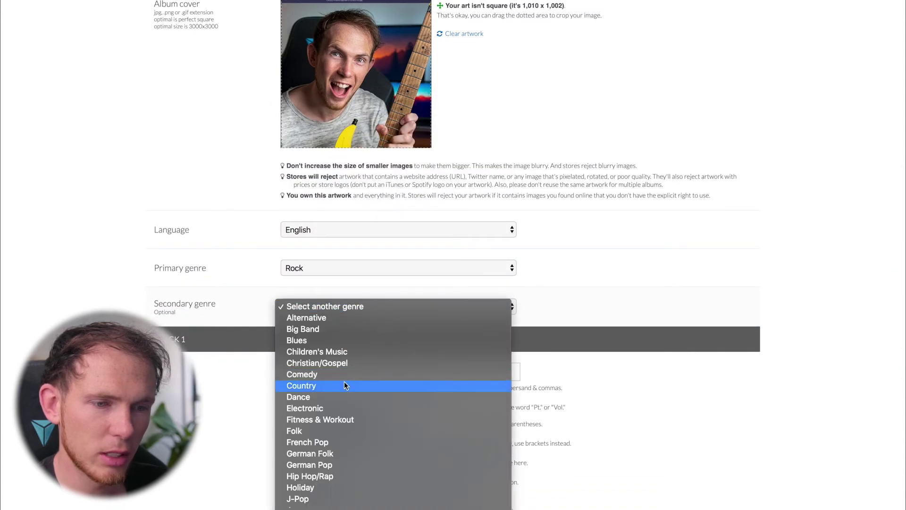
click(318, 419)
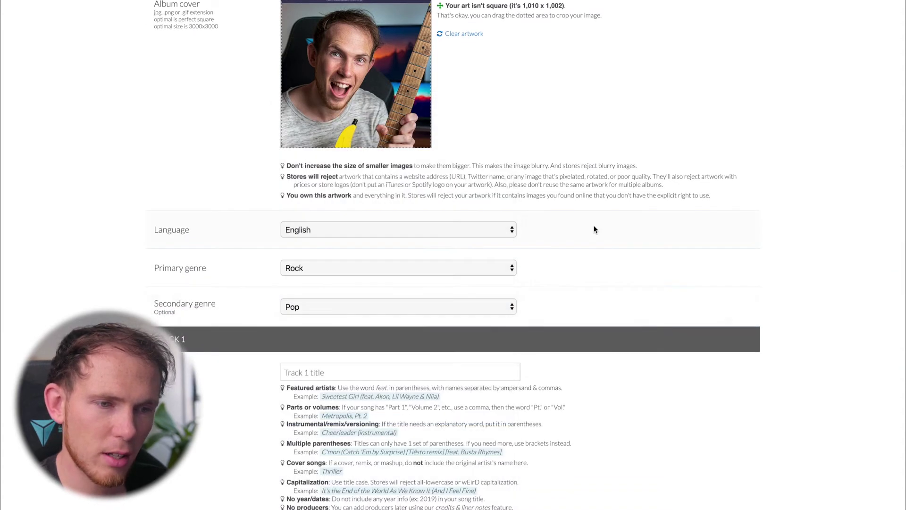
scroll(595, 229, down, 4)
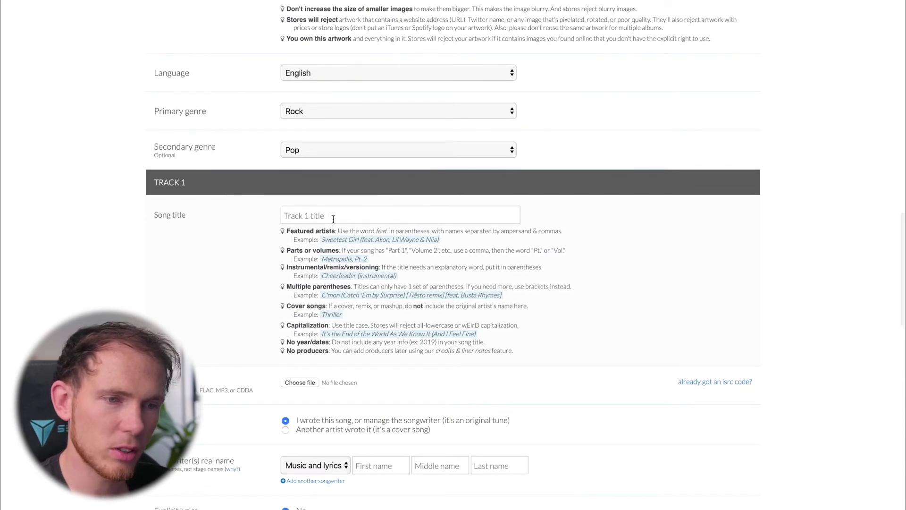
Enter 'Sticky Date Pudding' as the Track 1 song title
click(334, 219)
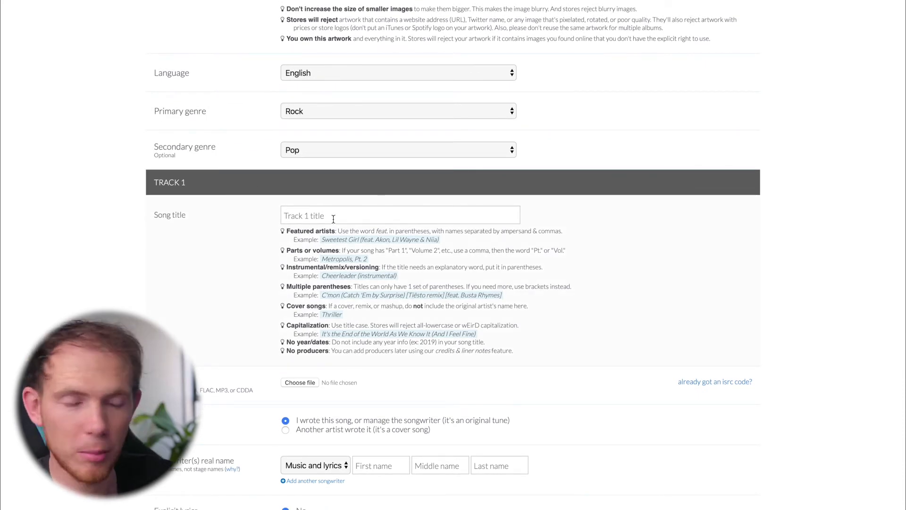
text(Stick)
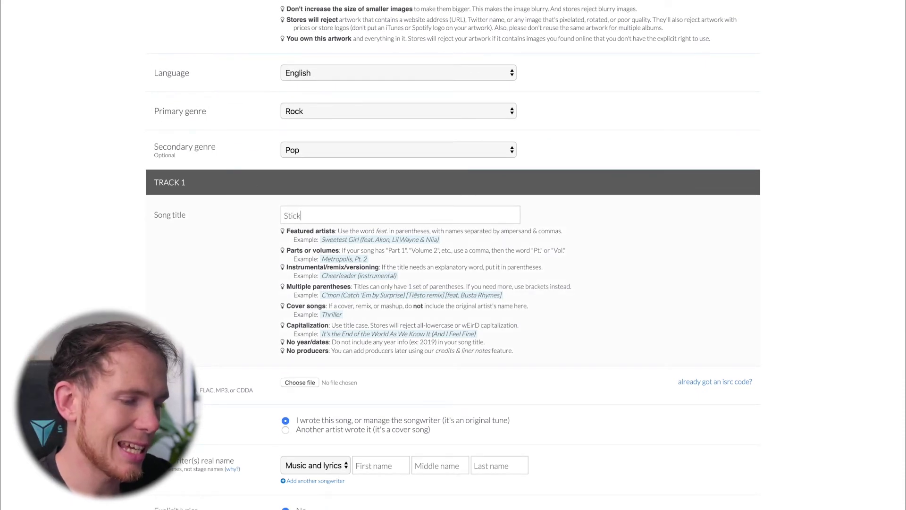
text(y Date Pudding)
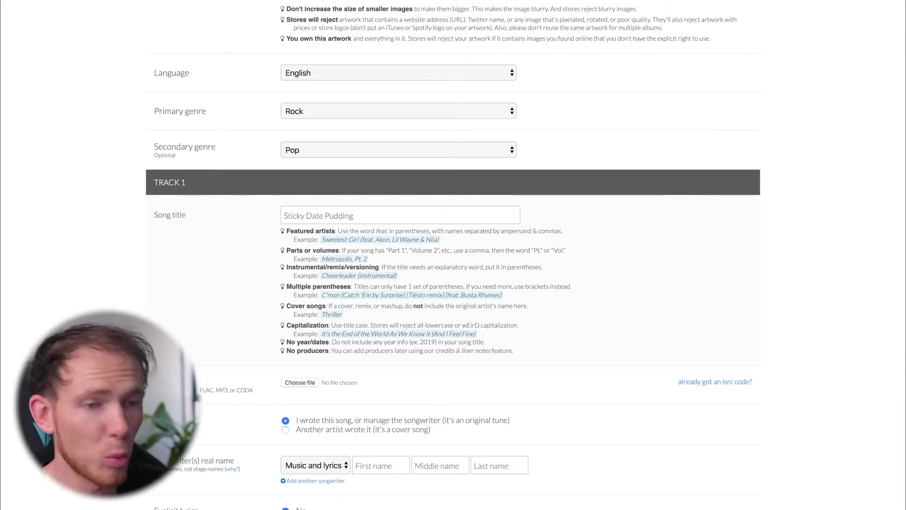
scroll(293, 236, up, 1)
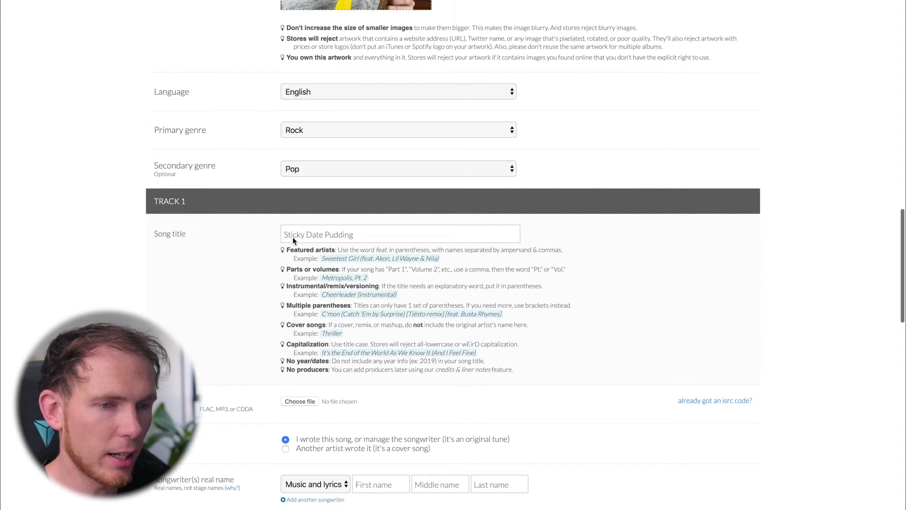
scroll(292, 237, down, 3)
scroll(293, 241, down, 3)
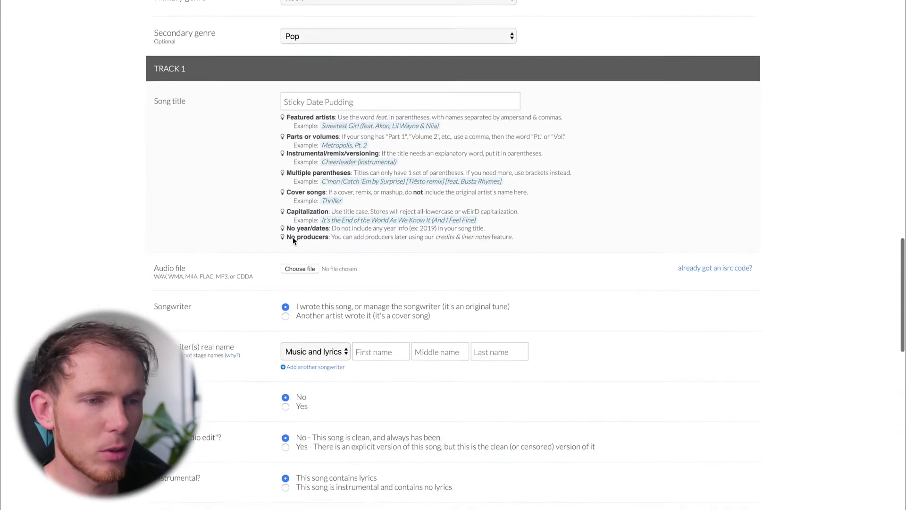
scroll(293, 239, down, 1)
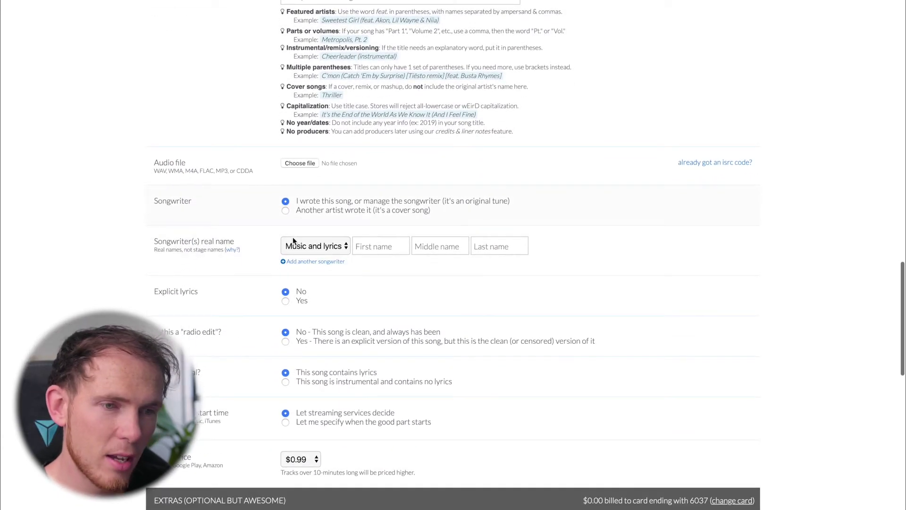
click(306, 161)
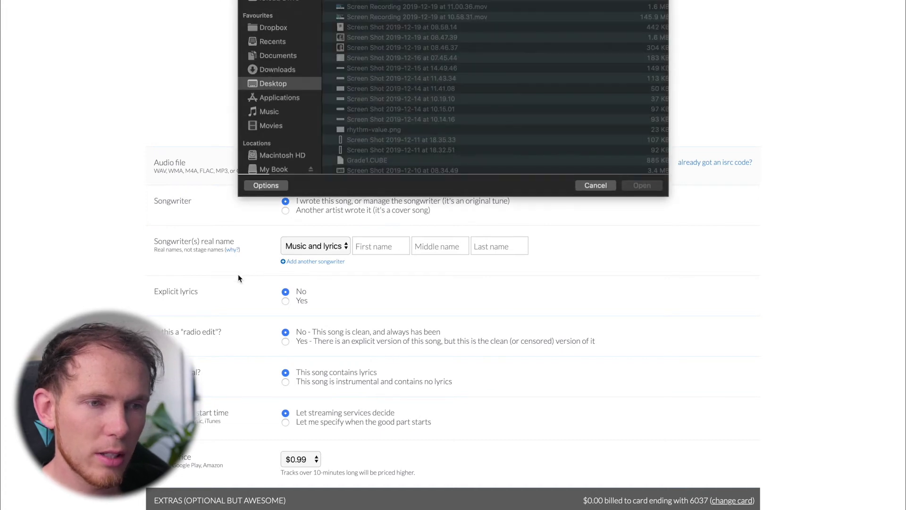
Attach Sticky Date Pudding.mp3 from the Music folder to Track 1
scroll(277, 141, down, 2)
scroll(313, 112, up, 2)
click(313, 112)
click(386, 59)
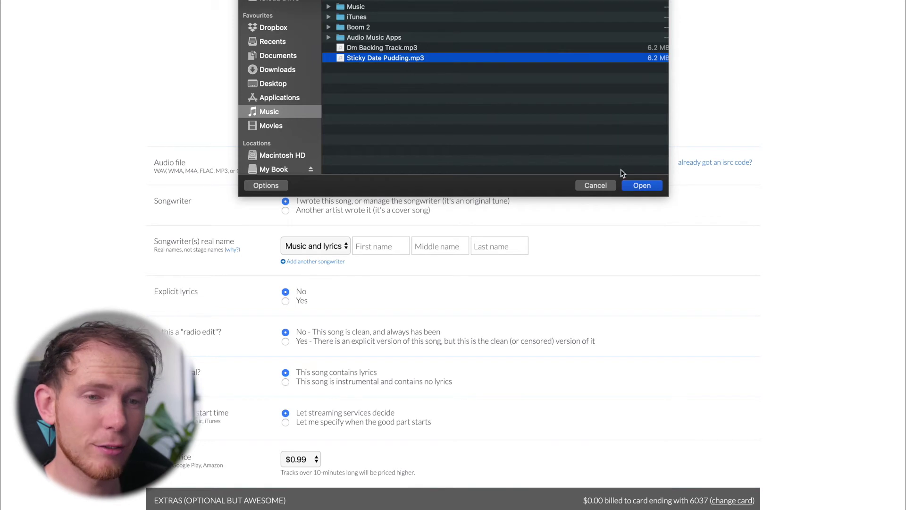
click(638, 185)
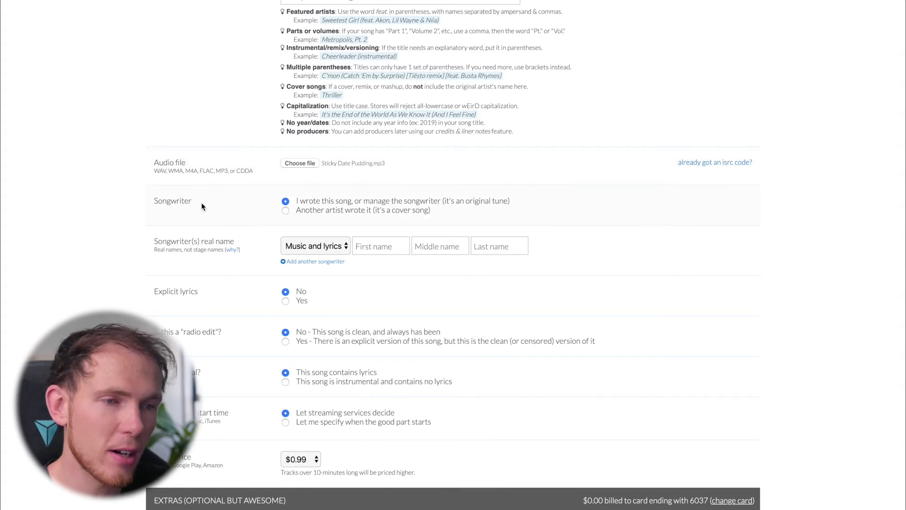
scroll(201, 206, down, 1)
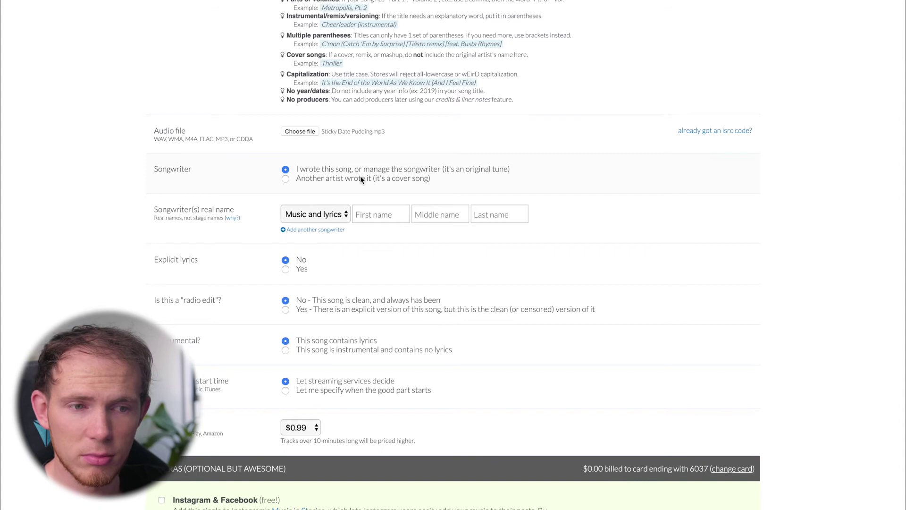
Keep 'I wrote this song' selected and set the songwriter role to Music
click(353, 178)
click(313, 168)
scroll(290, 199, down, 1)
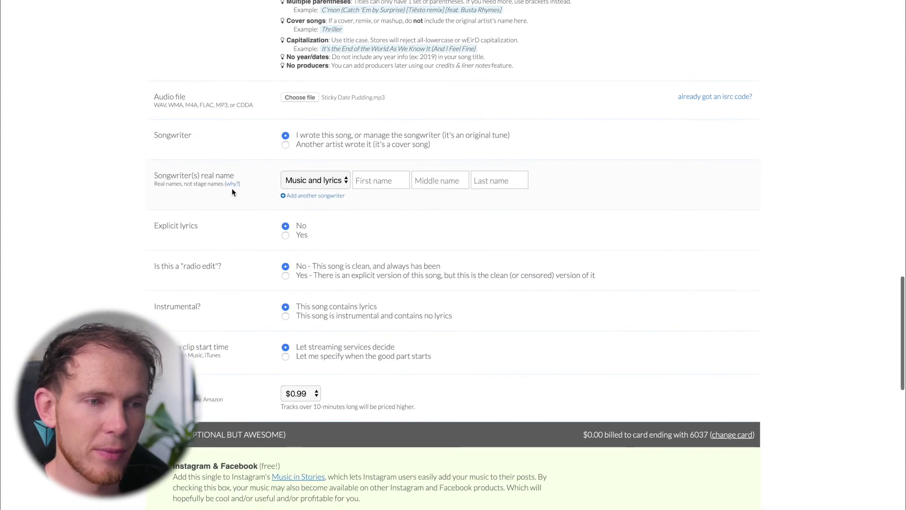
right_click(371, 184)
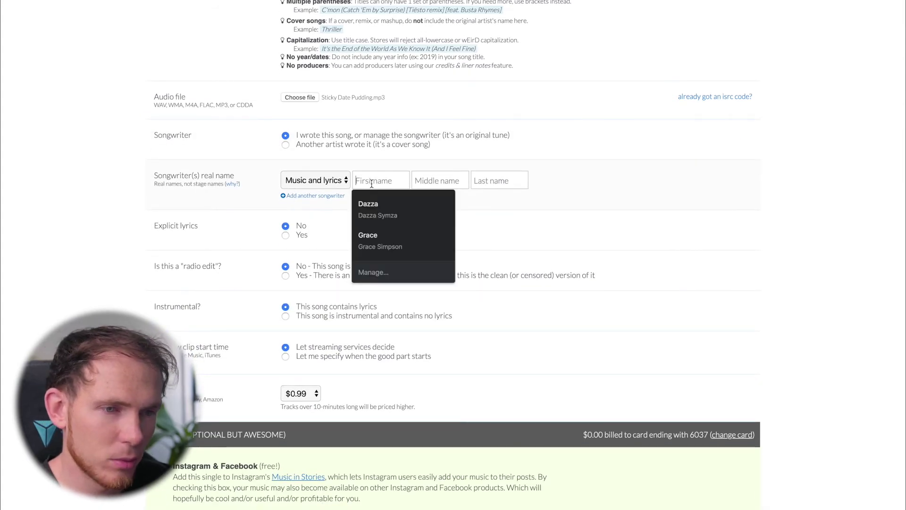
click(339, 183)
click(307, 158)
Fill in the songwriter's first and last name and mark the track instrumental
click(376, 180)
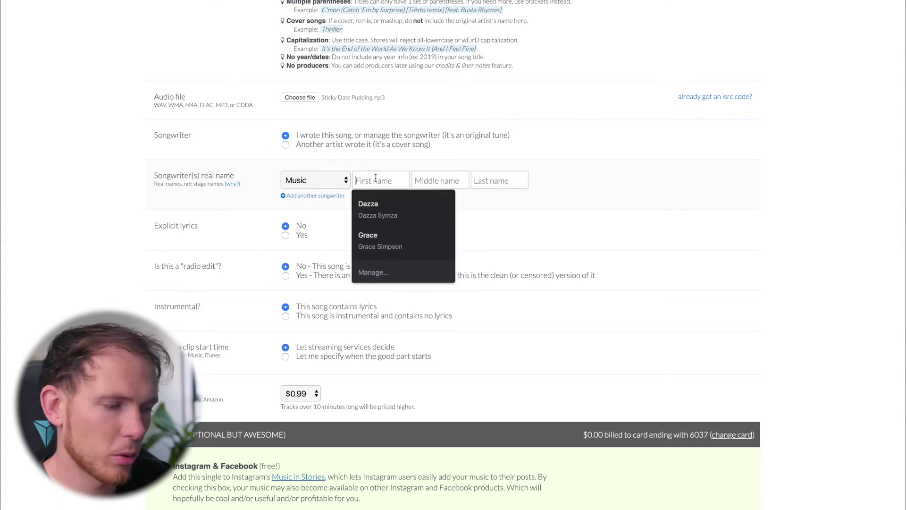
click(377, 204)
key(Tab)
key(Tab)
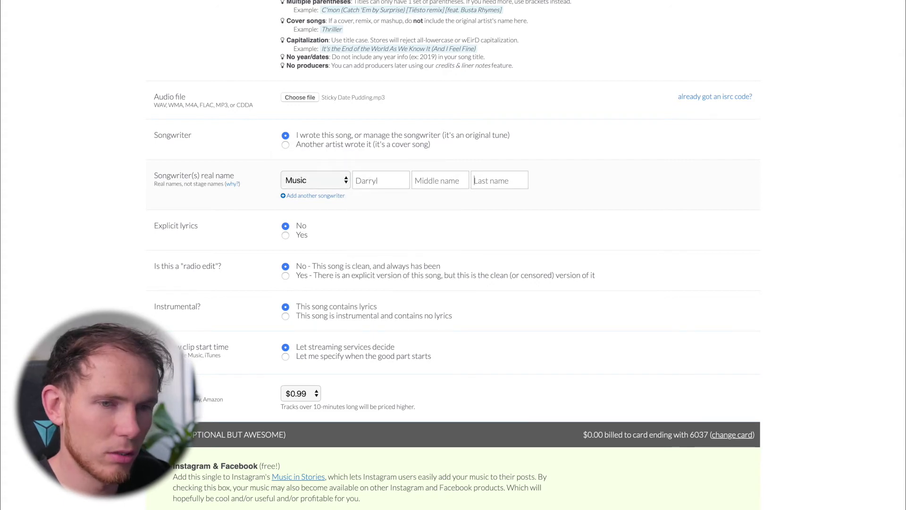
text(Syms)
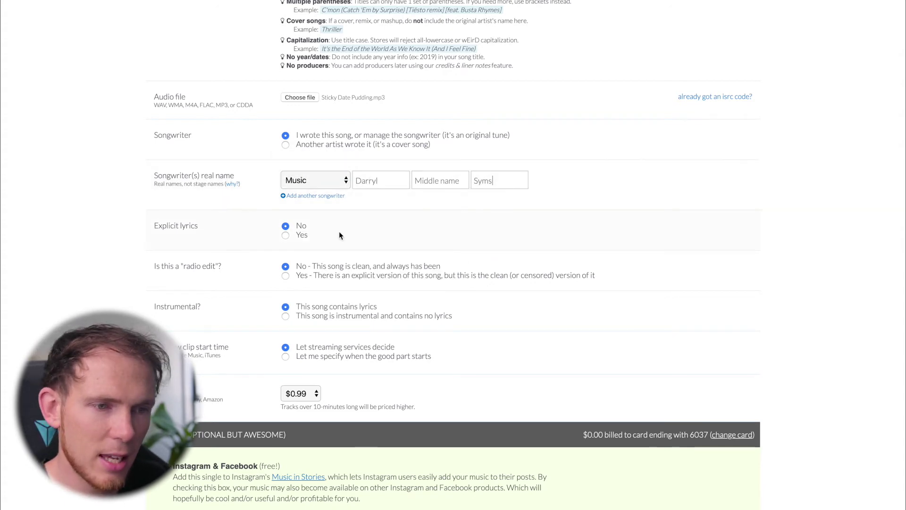
scroll(339, 232, down, 2)
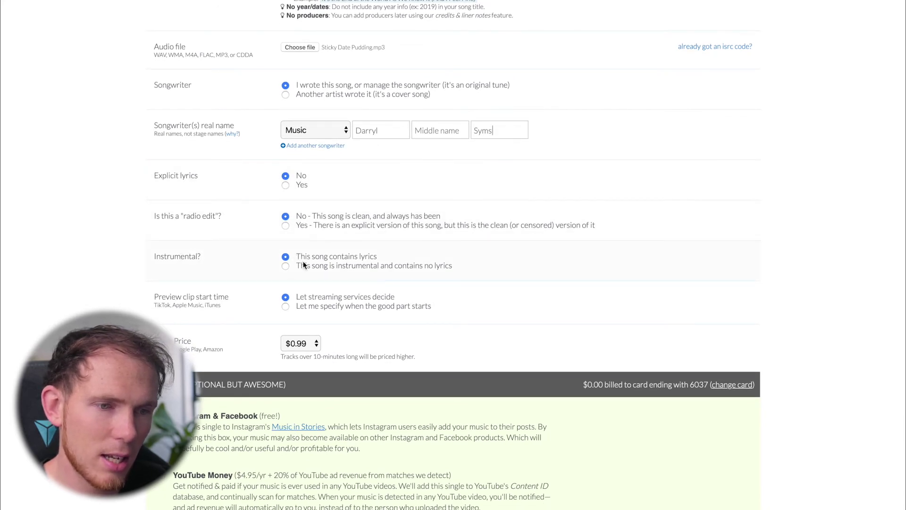
click(285, 266)
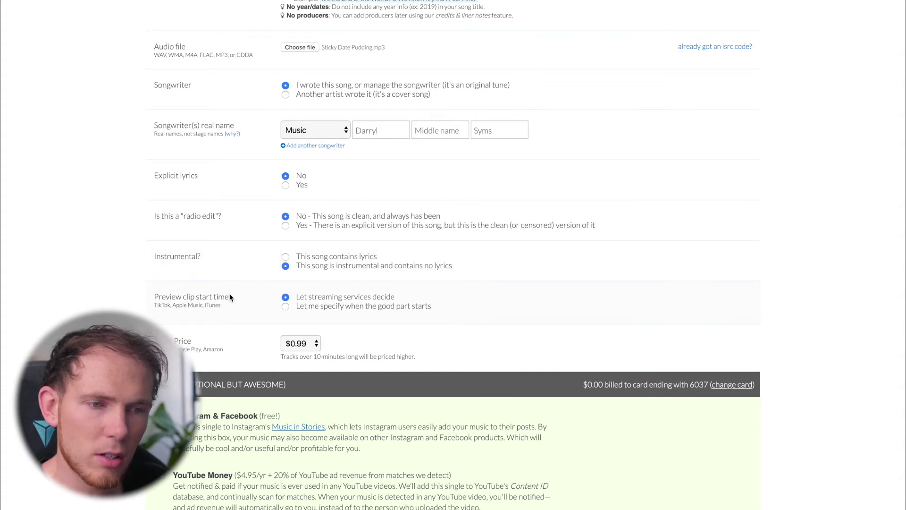
Specify Track 1's preview start manually, setting it to 01 minutes and 10 seconds
scroll(246, 293, down, 1)
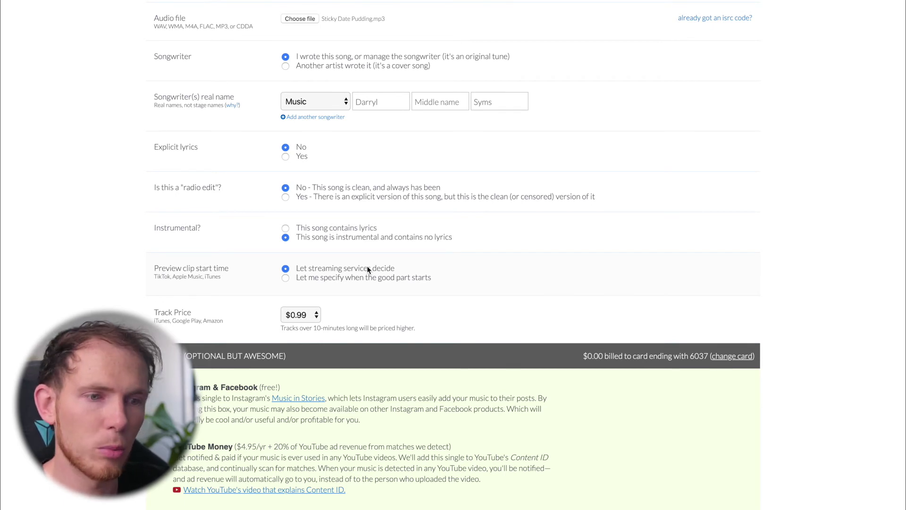
click(286, 277)
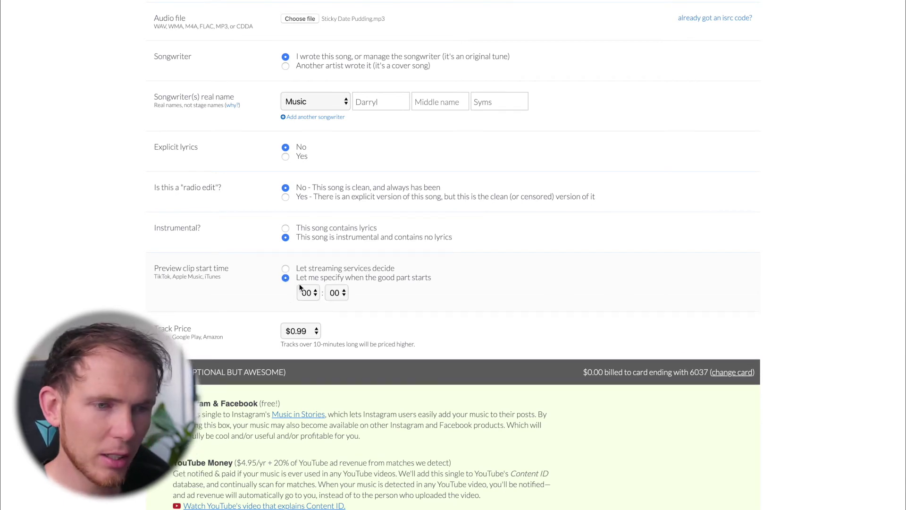
click(302, 290)
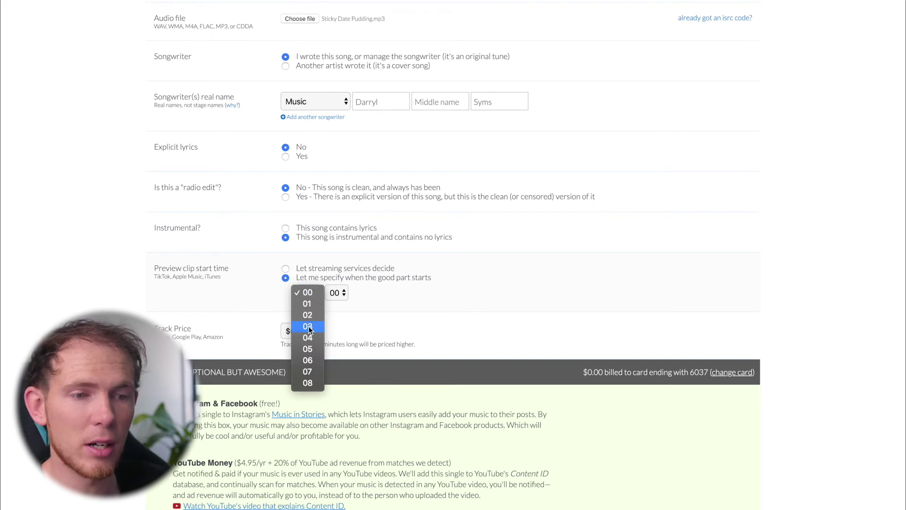
click(307, 303)
click(336, 292)
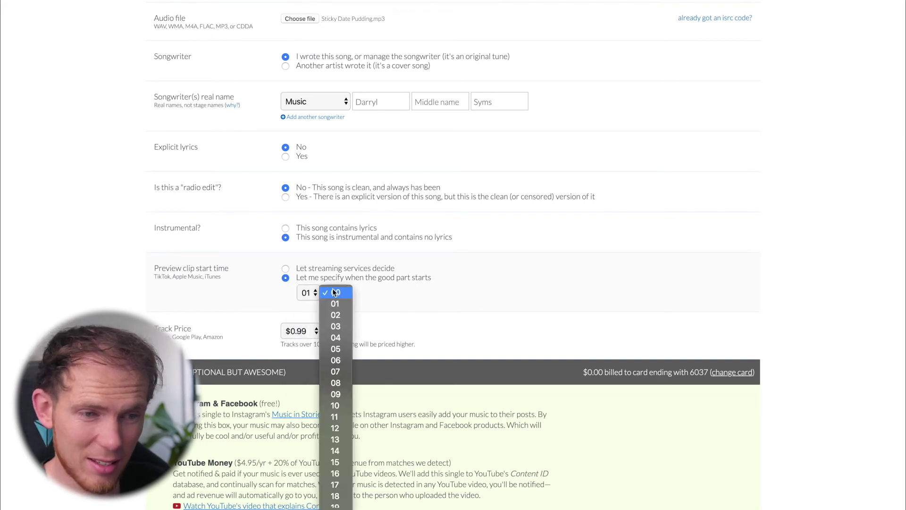
click(337, 405)
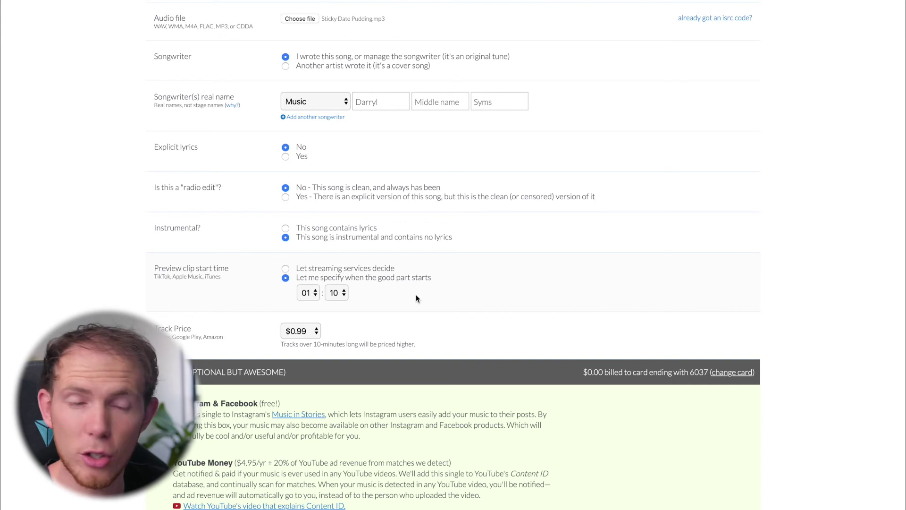
scroll(371, 314, down, 2)
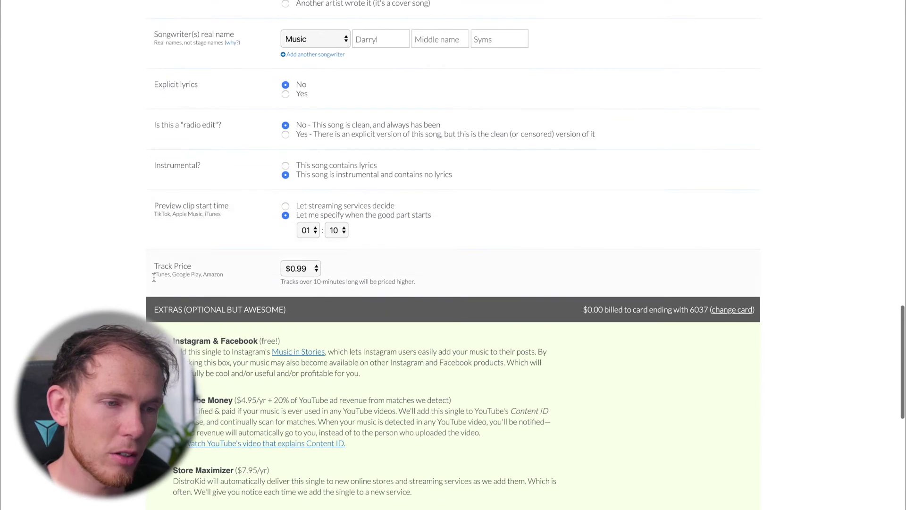
Change Track 1's price from $0.99 to $0.69
click(310, 273)
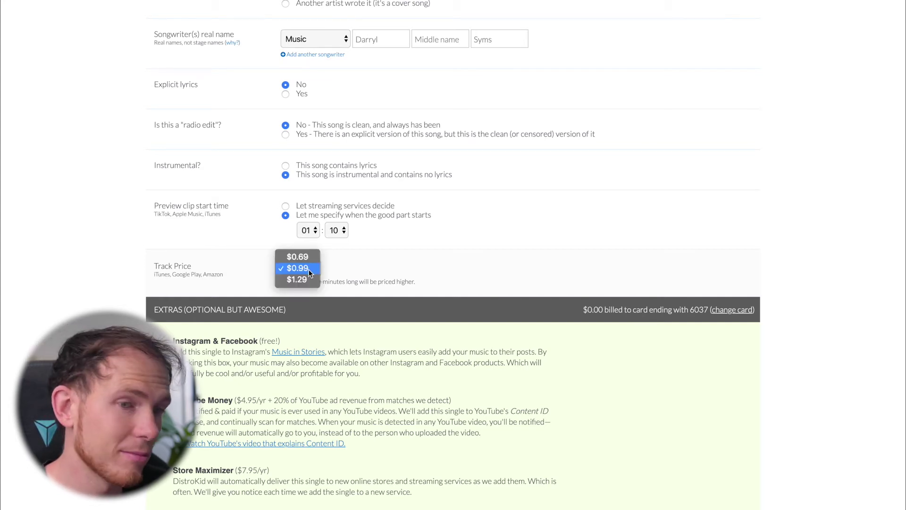
click(308, 257)
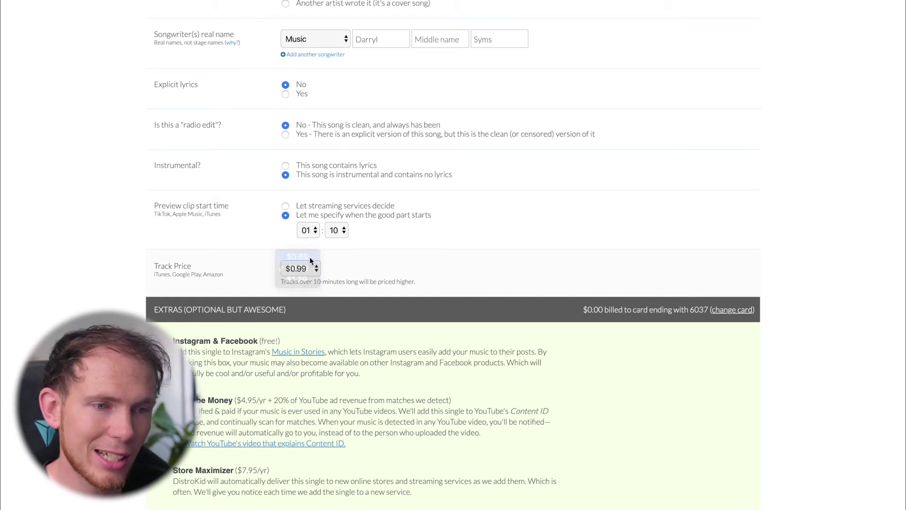
scroll(349, 281, down, 5)
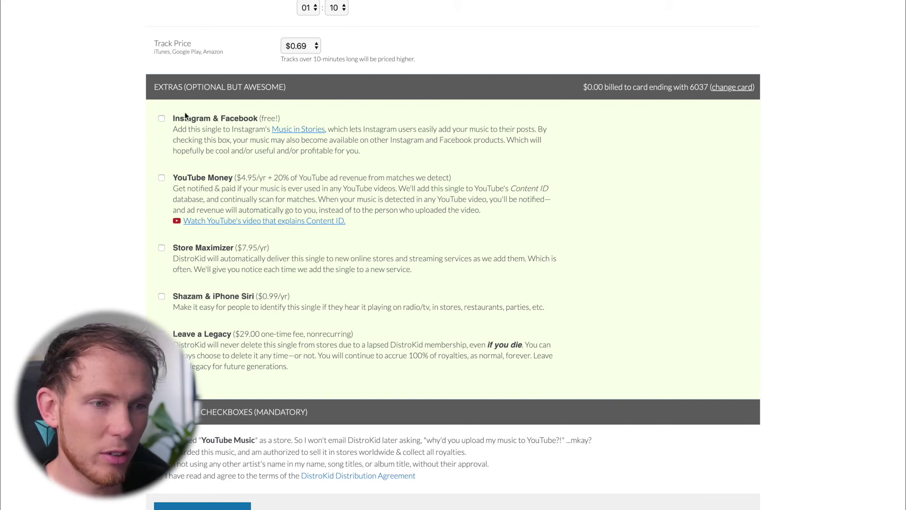
Add the Instagram & Facebook and Shazam & iPhone Siri extras, then highlight the Leave a Legacy description
click(161, 119)
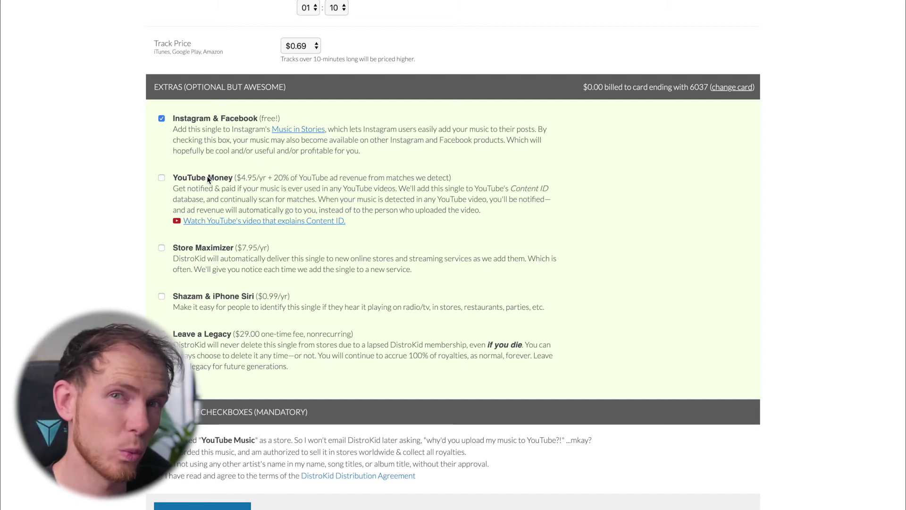
scroll(182, 181, down, 1)
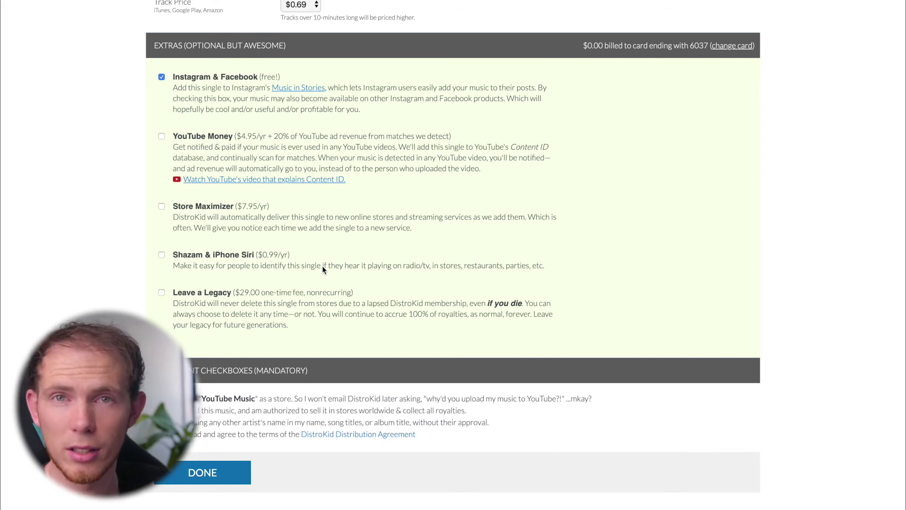
click(161, 255)
scroll(161, 251, down, 1)
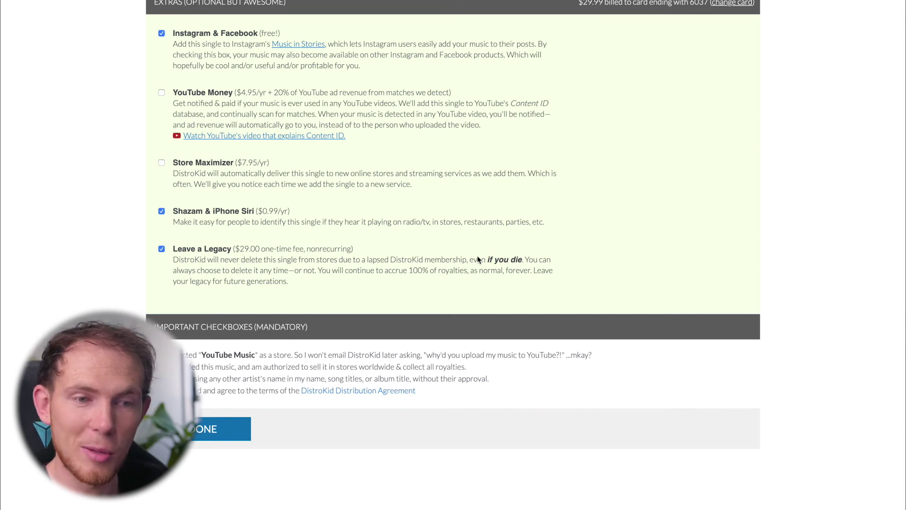
drag(477, 259, 524, 283)
Tick the YouTube Music, music ownership and no-other-artist-name confirmations, then highlight and clear the statements
click(159, 355)
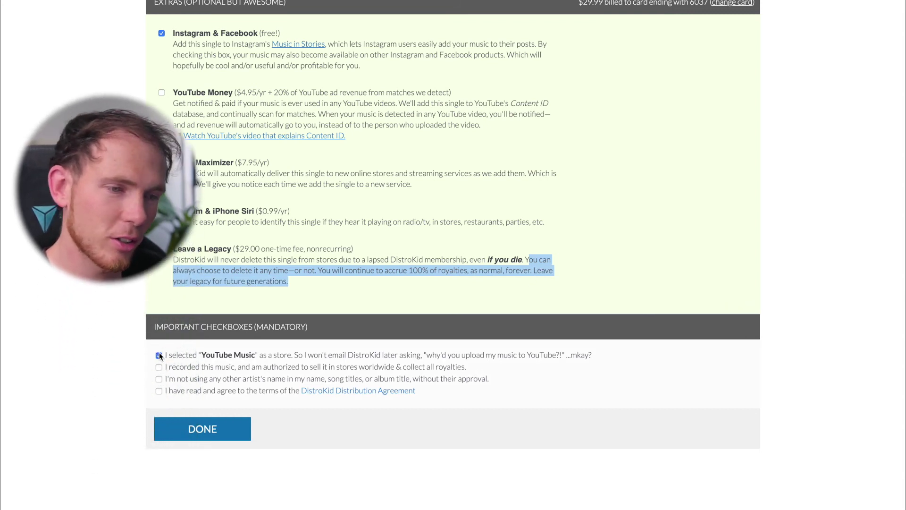
click(158, 367)
click(159, 379)
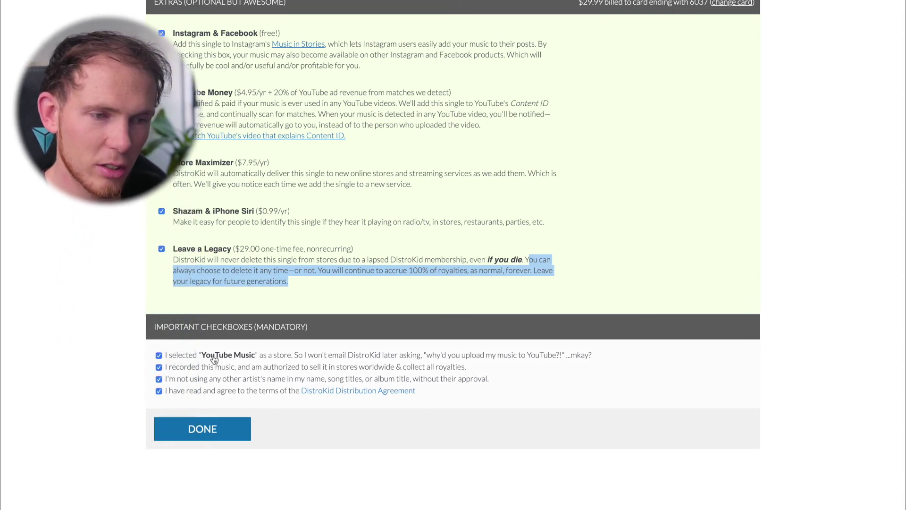
drag(180, 357, 394, 391)
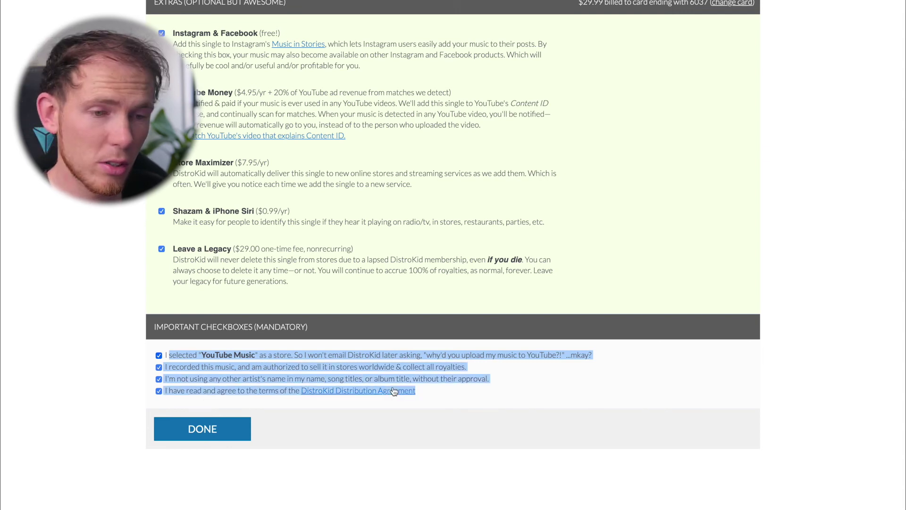
click(528, 399)
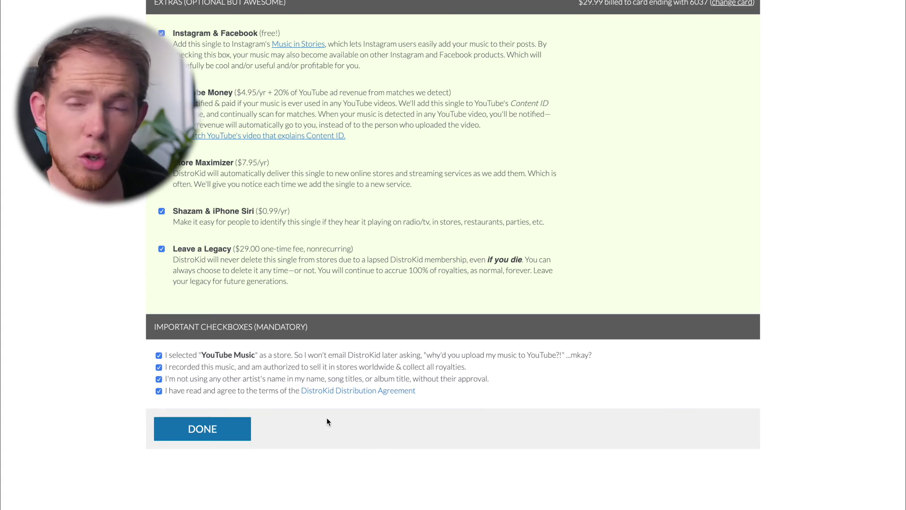
Uncheck Leave a Legacy and Shazam & iPhone Siri so the billed total drops from $29.99 to $0.00
scroll(327, 417, up, 4)
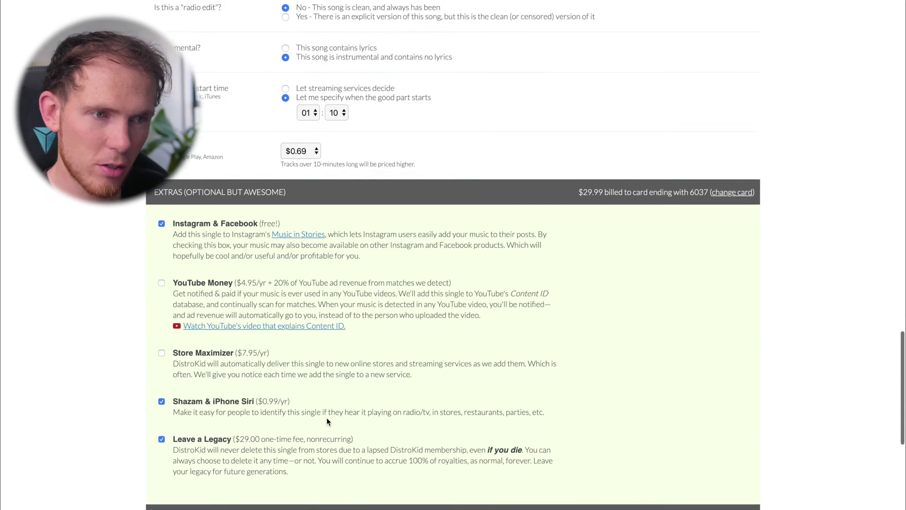
scroll(326, 417, down, 3)
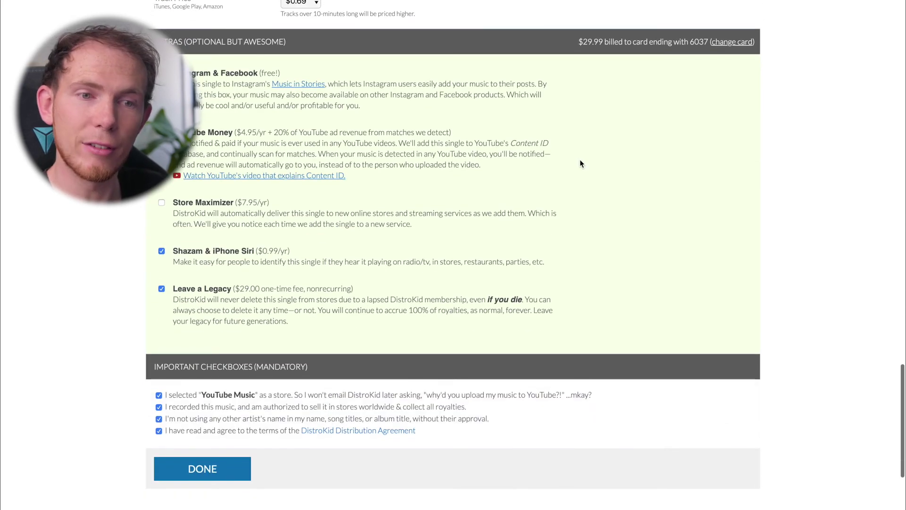
drag(580, 41, 603, 42)
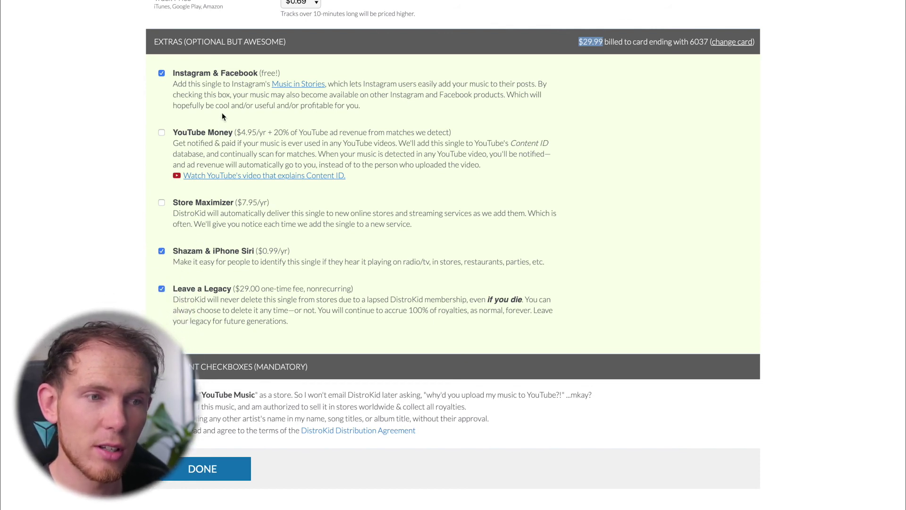
drag(168, 42, 240, 42)
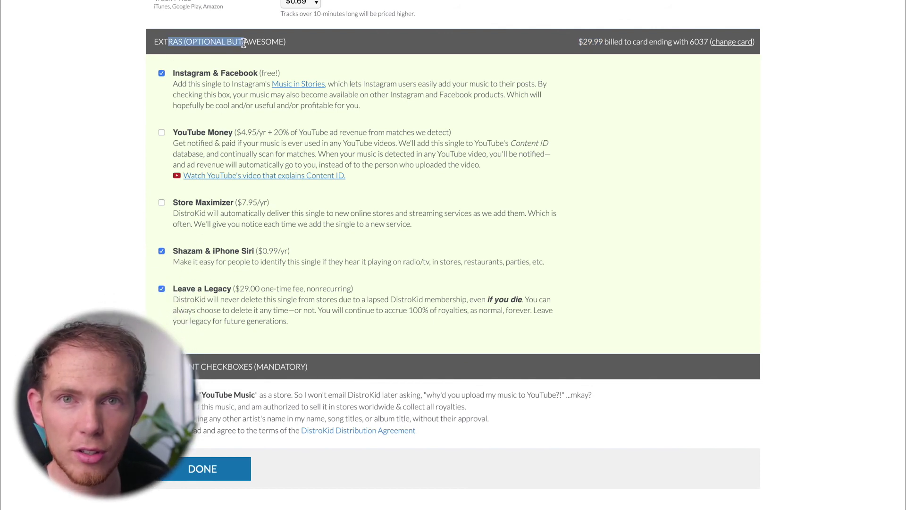
click(161, 289)
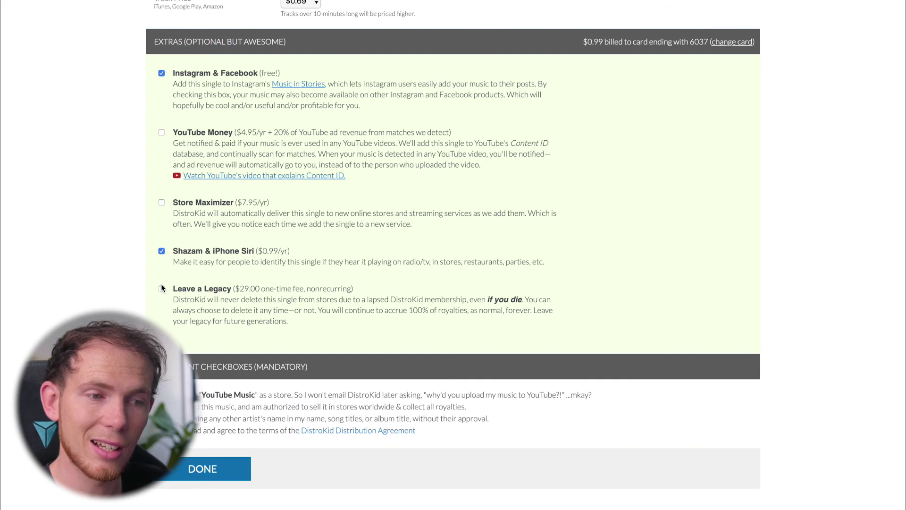
click(162, 250)
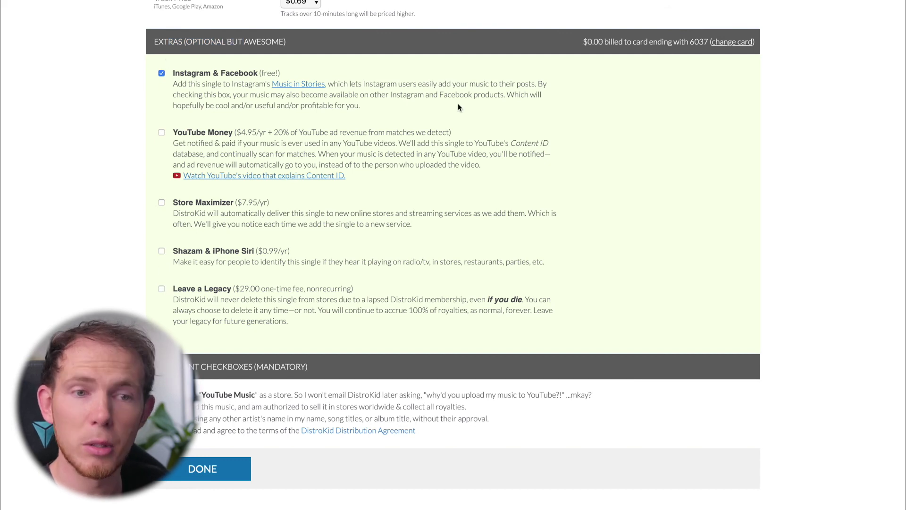
drag(584, 41, 654, 42)
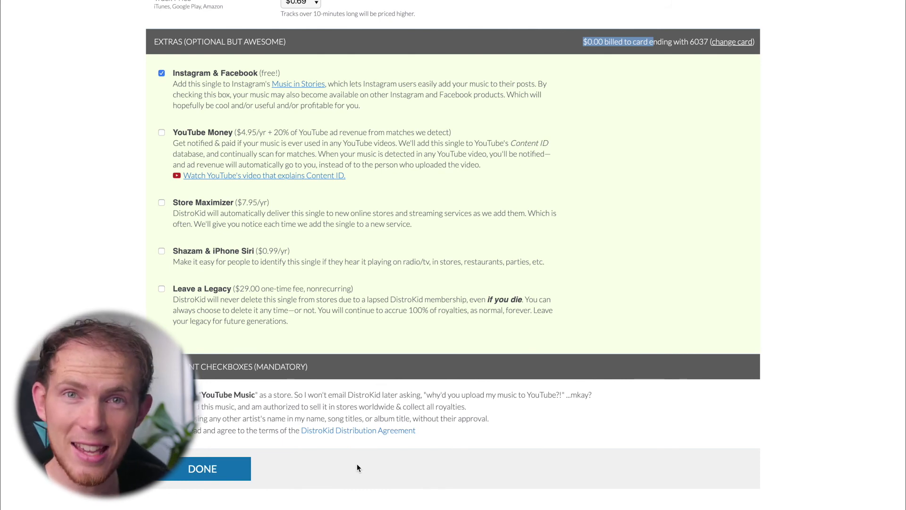
scroll(357, 463, up, 20)
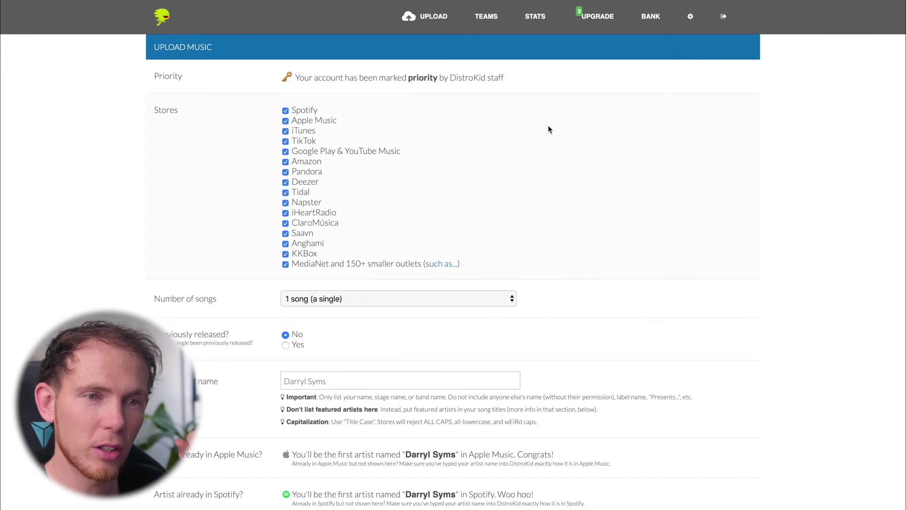
Abandon the unsaved upload form via STATS, then move on to the Bank page
click(536, 17)
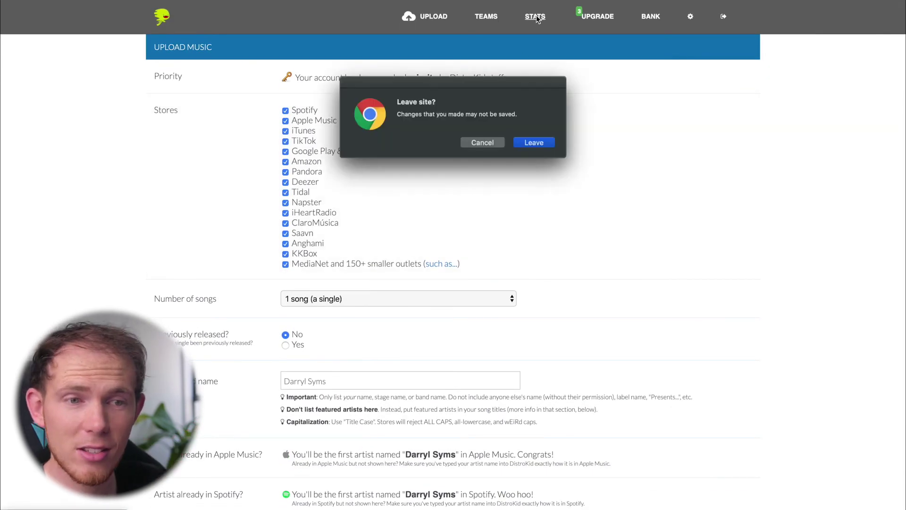
click(534, 142)
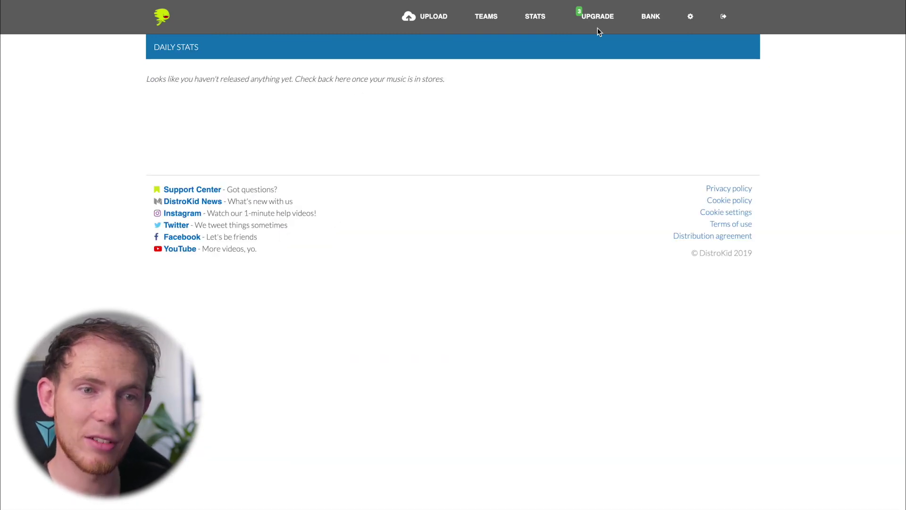
click(651, 16)
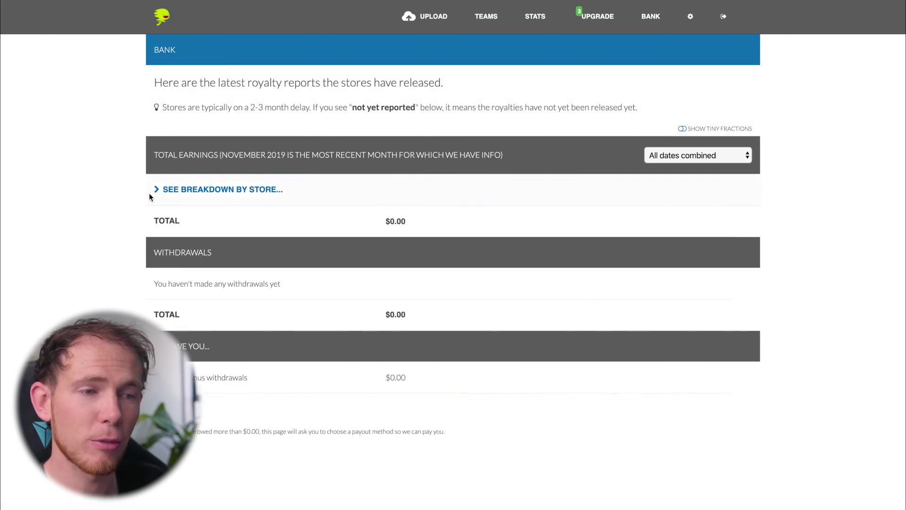
Expand the per-store earnings breakdown and scroll through every store, all at $0.00
click(156, 191)
scroll(303, 263, down, 3)
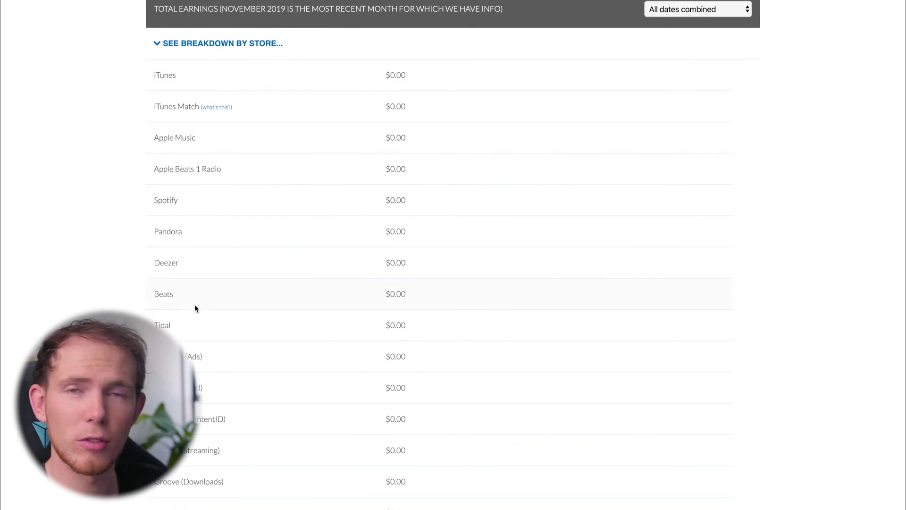
scroll(268, 248, down, 5)
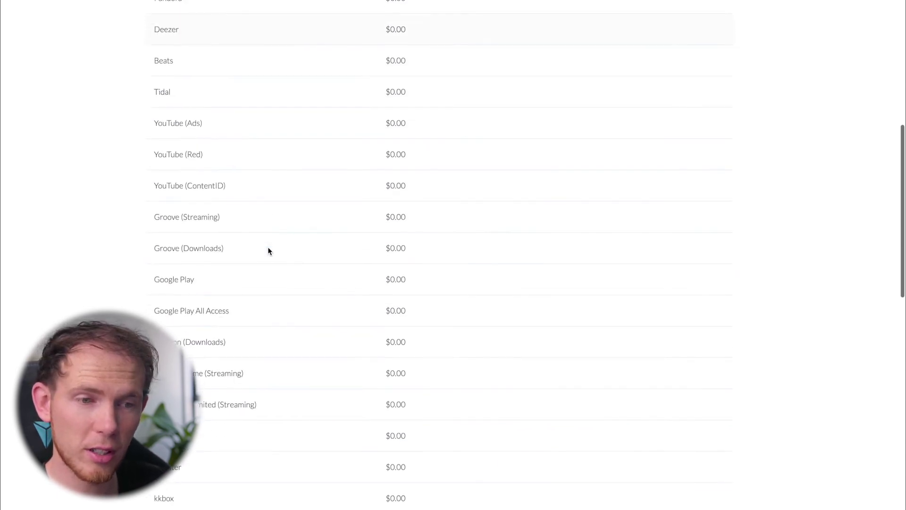
scroll(267, 248, down, 10)
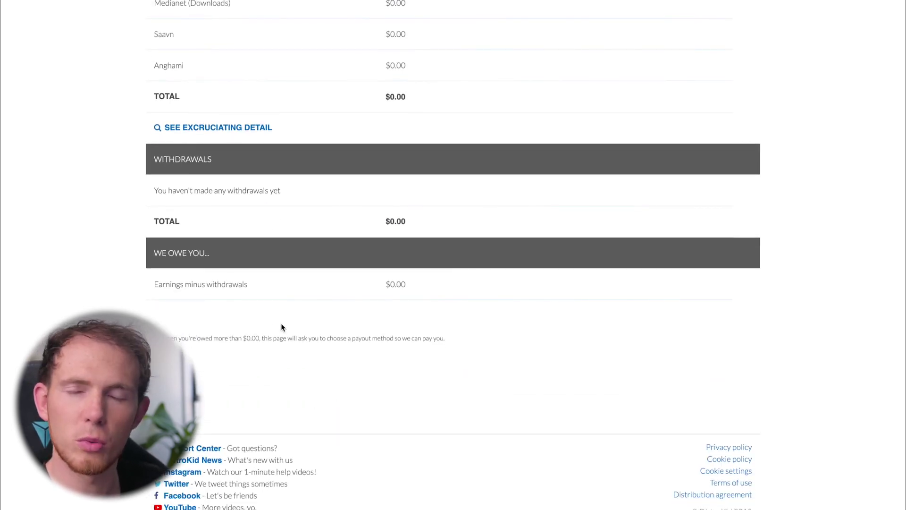
scroll(281, 324, up, 15)
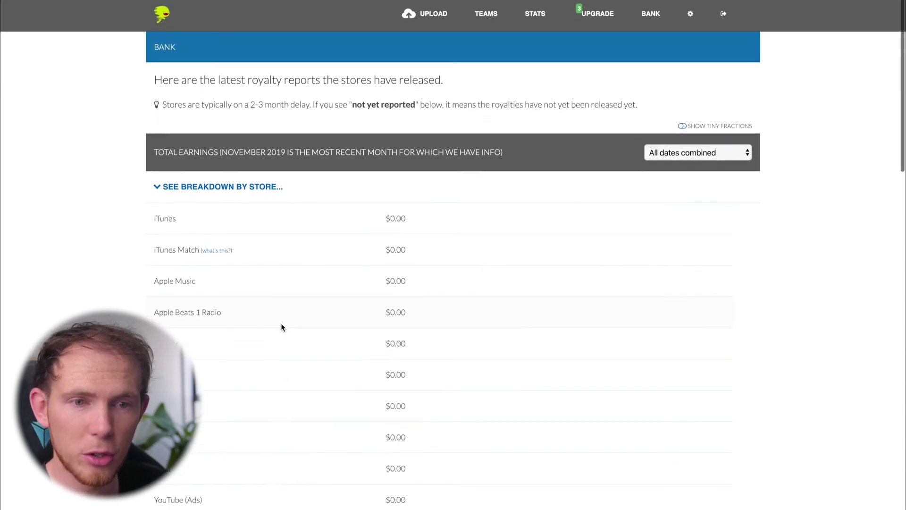